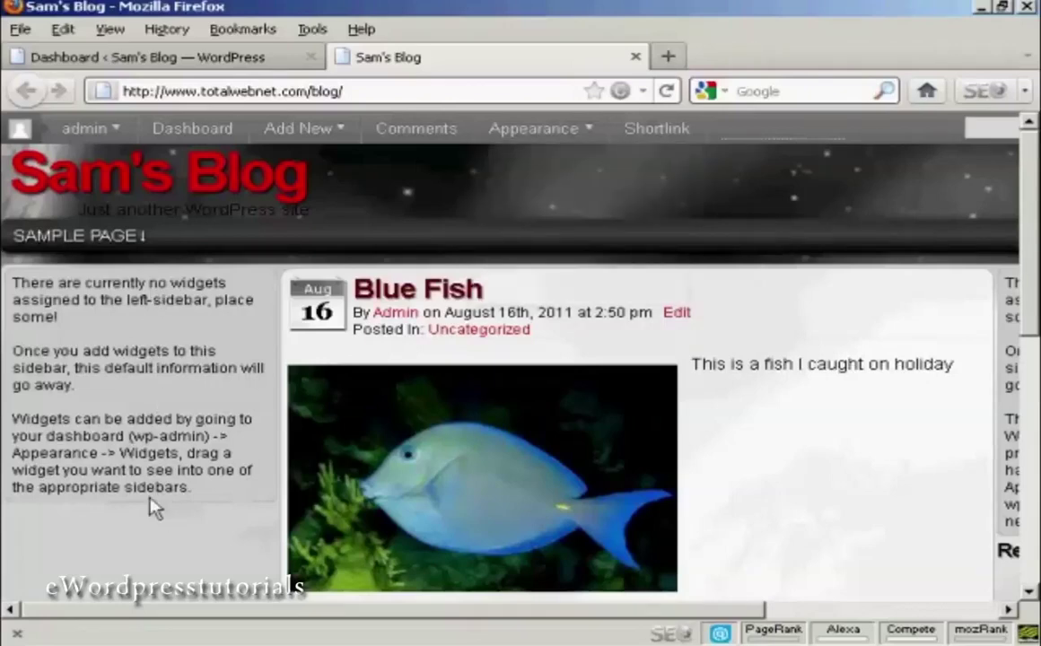
# Check the blog's two sidebars, and open the Widgets page of the theme's appearance settings in the WordPress dashboard.
pyautogui.moveTo(201, 612); pyautogui.dragTo(790, 635)
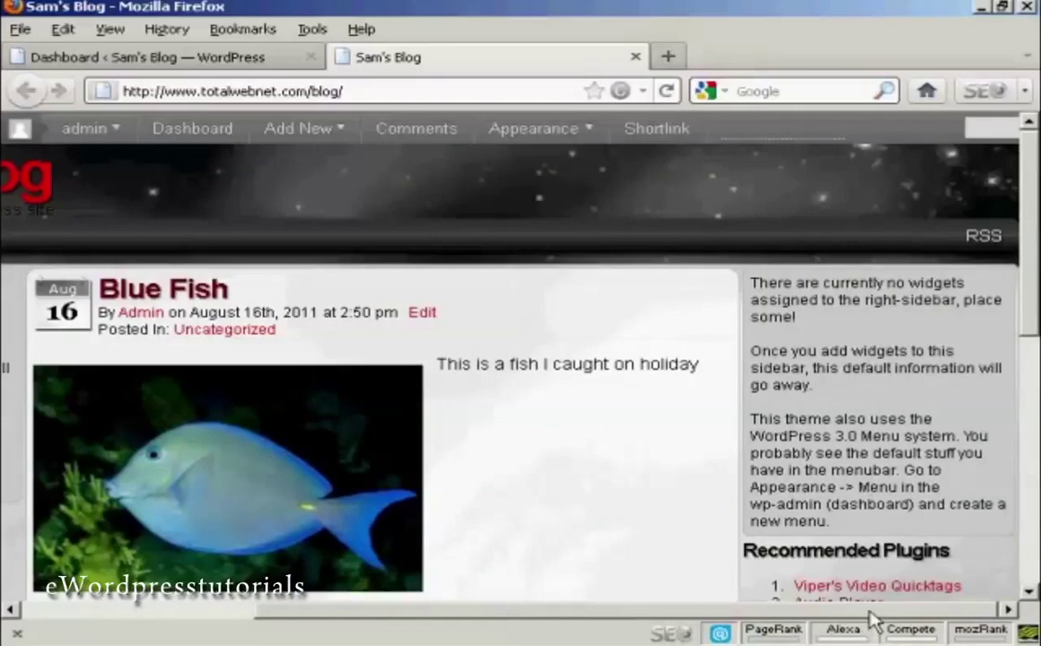
pyautogui.moveTo(790, 613); pyautogui.dragTo(516, 619)
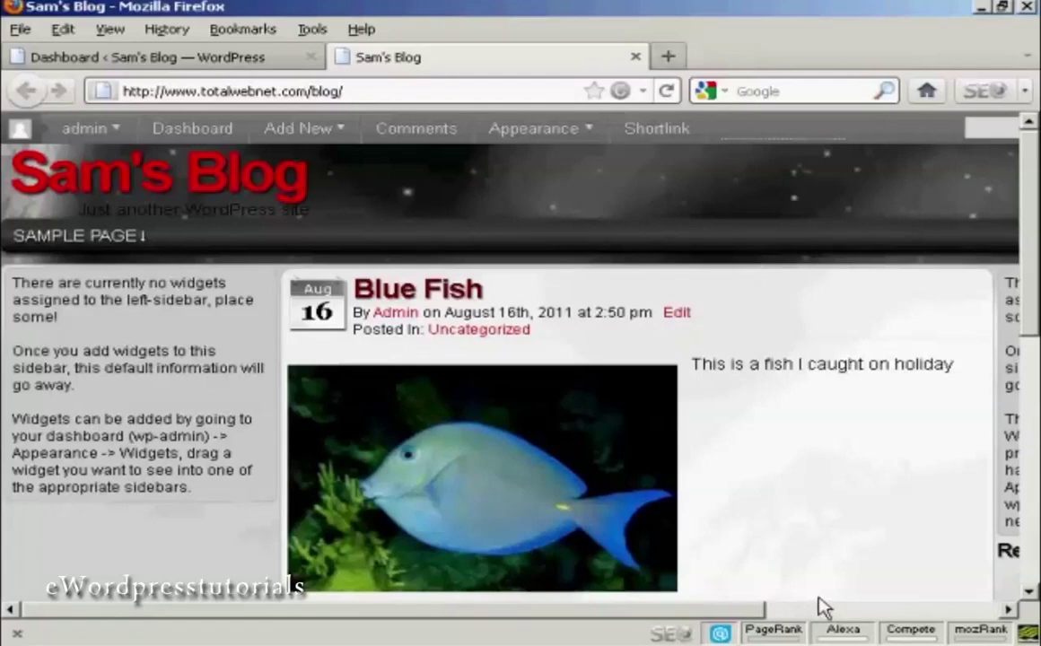
pyautogui.click(108, 61)
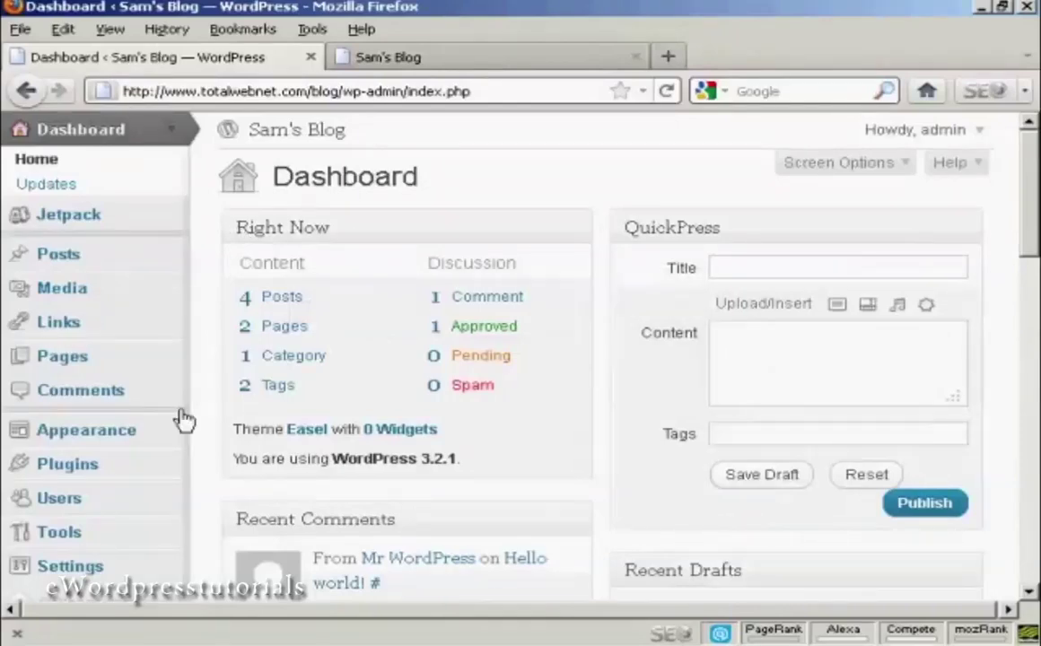
pyautogui.click(77, 437)
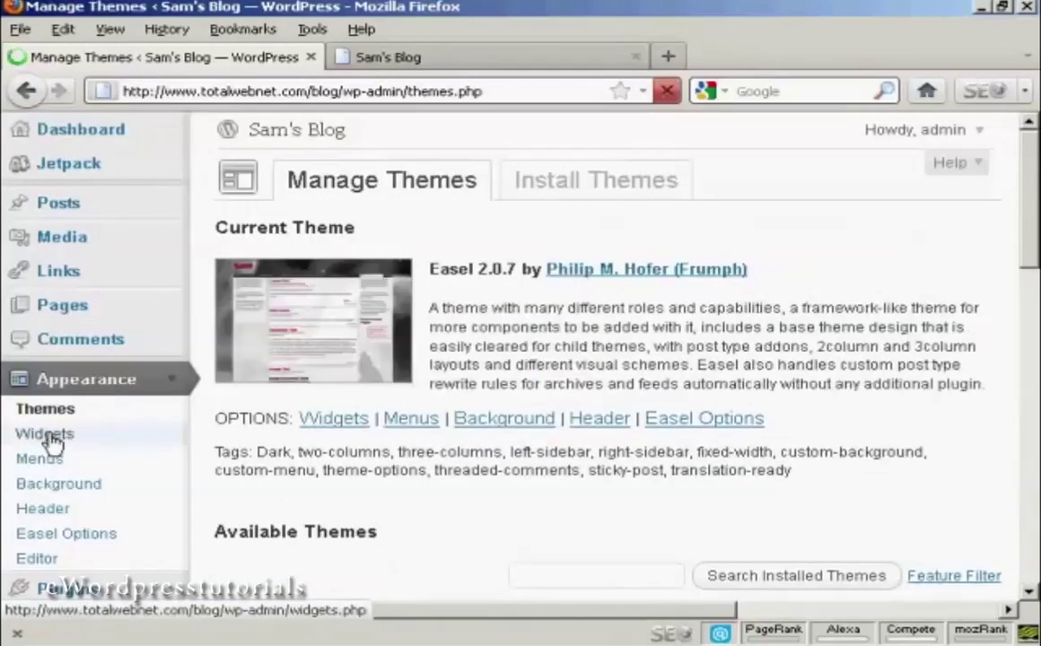
pyautogui.click(52, 440)
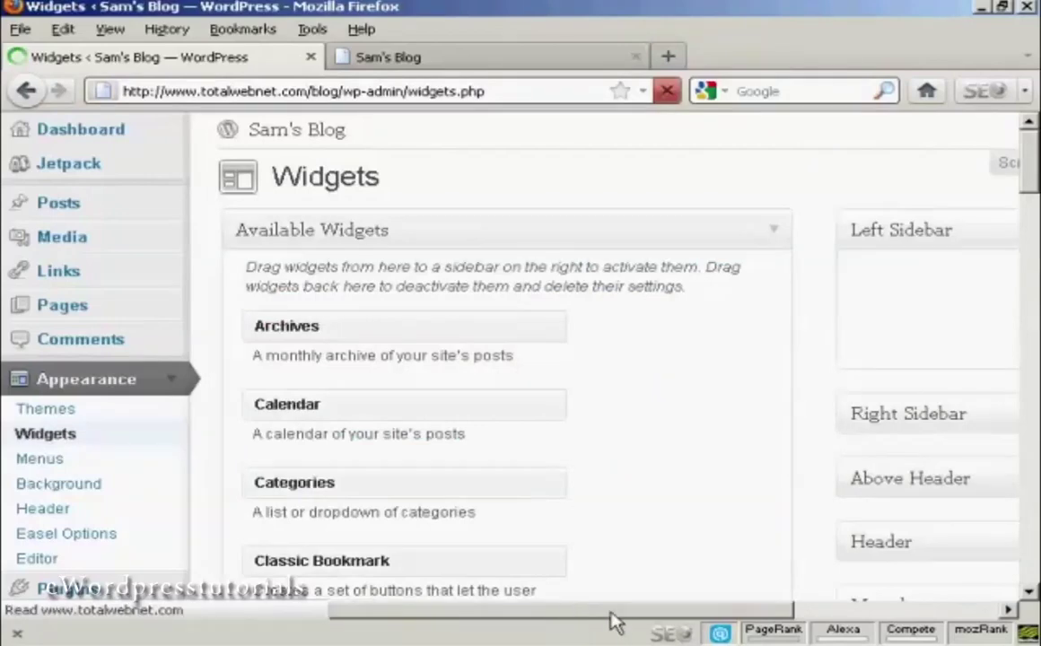
# Add the Calendar widget to the Left Sidebar, title it "Calendar" and save it.
pyautogui.moveTo(613, 621); pyautogui.dragTo(913, 619)
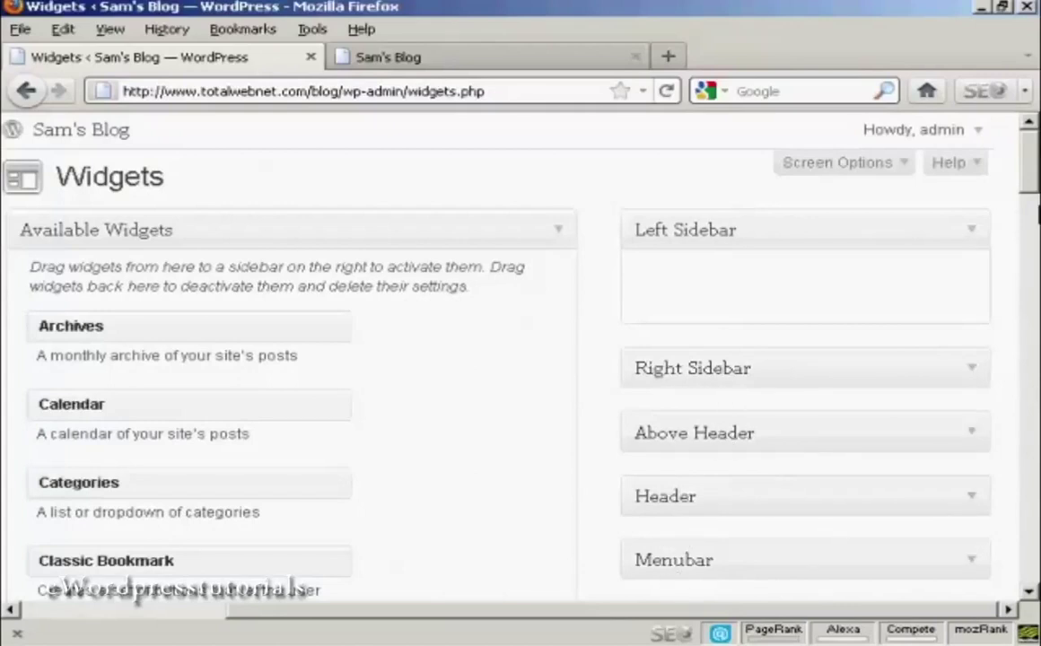
pyautogui.moveTo(1030, 182); pyautogui.dragTo(1031, 249)
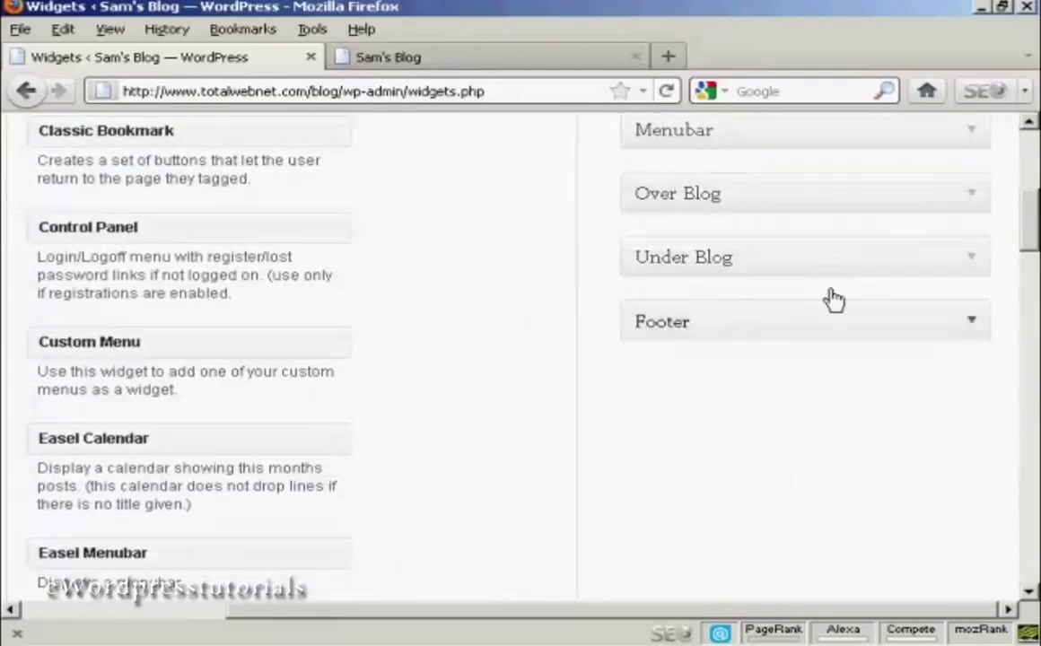
pyautogui.moveTo(1033, 233); pyautogui.dragTo(1034, 166)
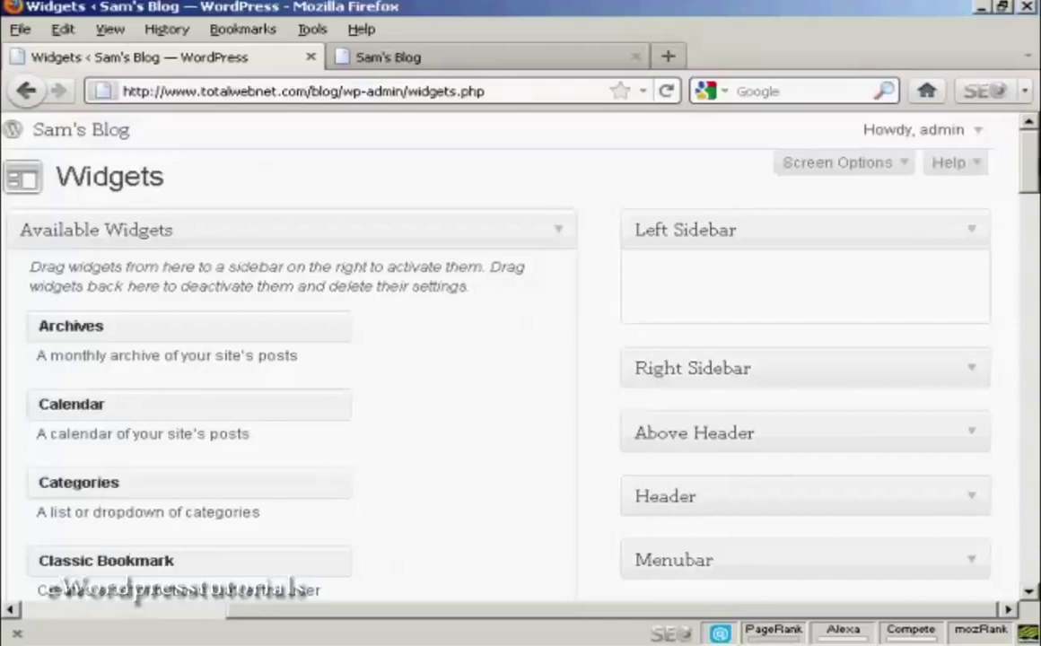
pyautogui.moveTo(1033, 159)
pyautogui.mouseDown()
pyautogui.moveTo(1033, 312)
pyautogui.moveTo(1033, 143)
pyautogui.mouseUp()
pyautogui.moveTo(98, 409); pyautogui.dragTo(740, 267)
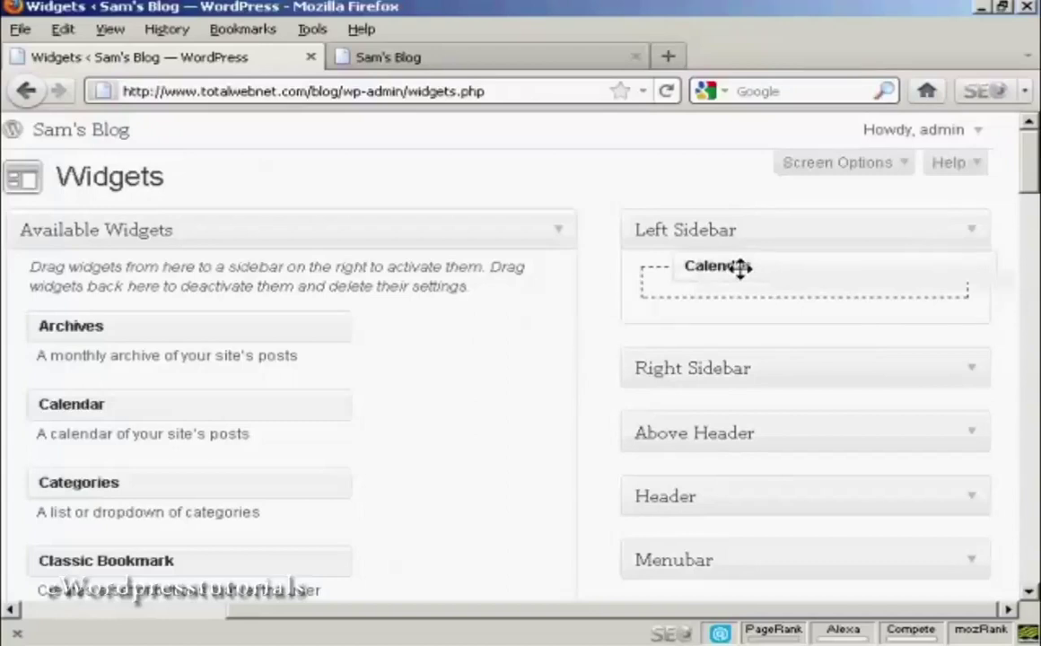
pyautogui.moveTo(741, 267); pyautogui.dragTo(743, 273)
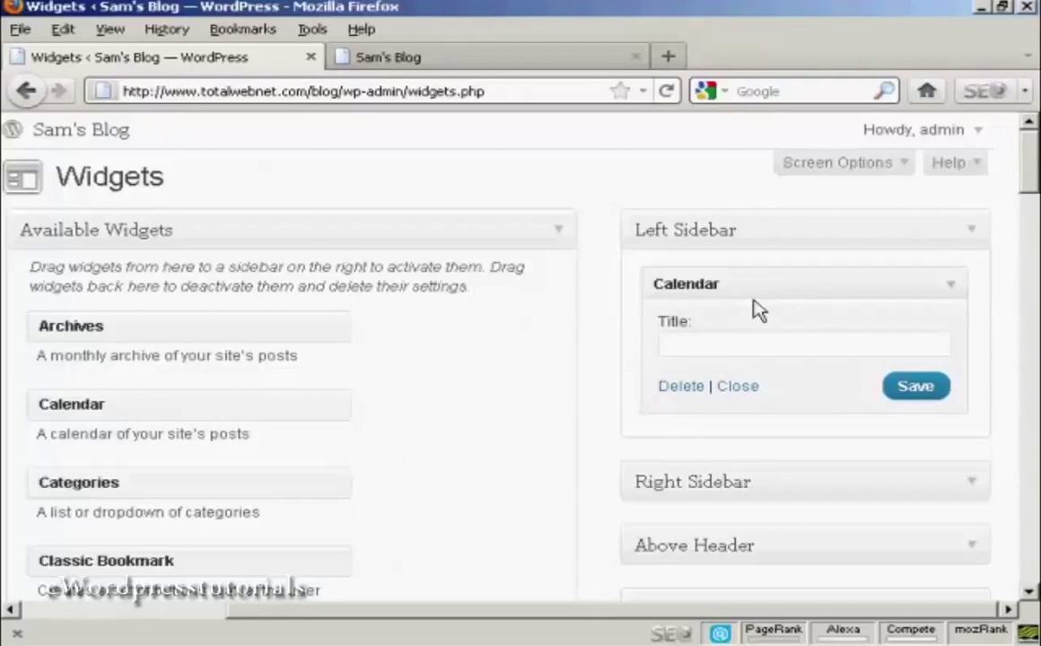
pyautogui.click(690, 347)
pyautogui.write('Calendar')
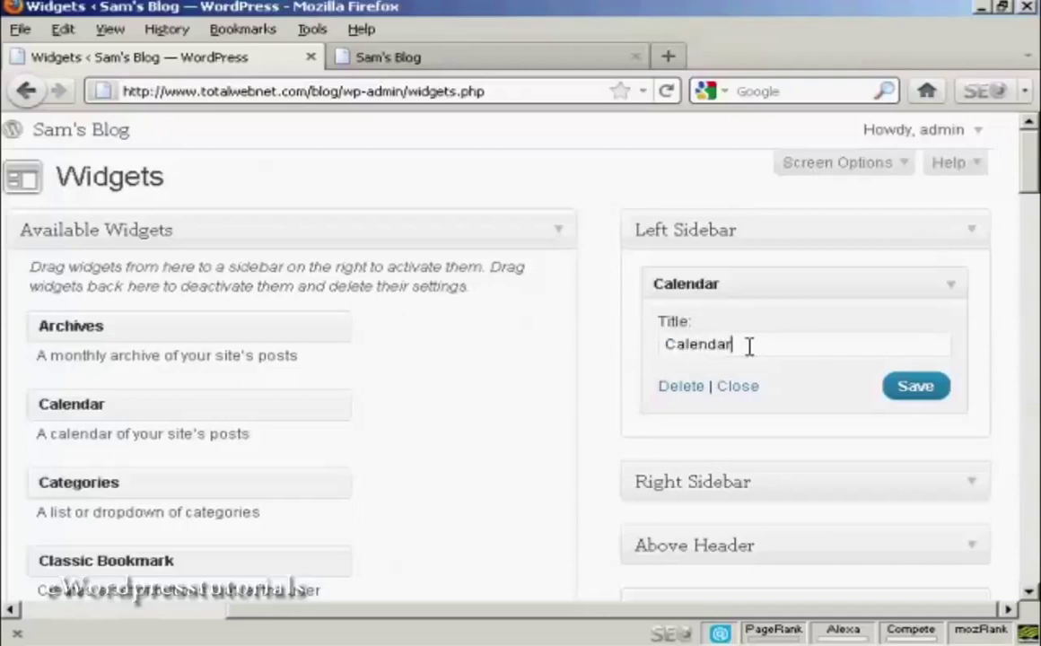
pyautogui.click(929, 398)
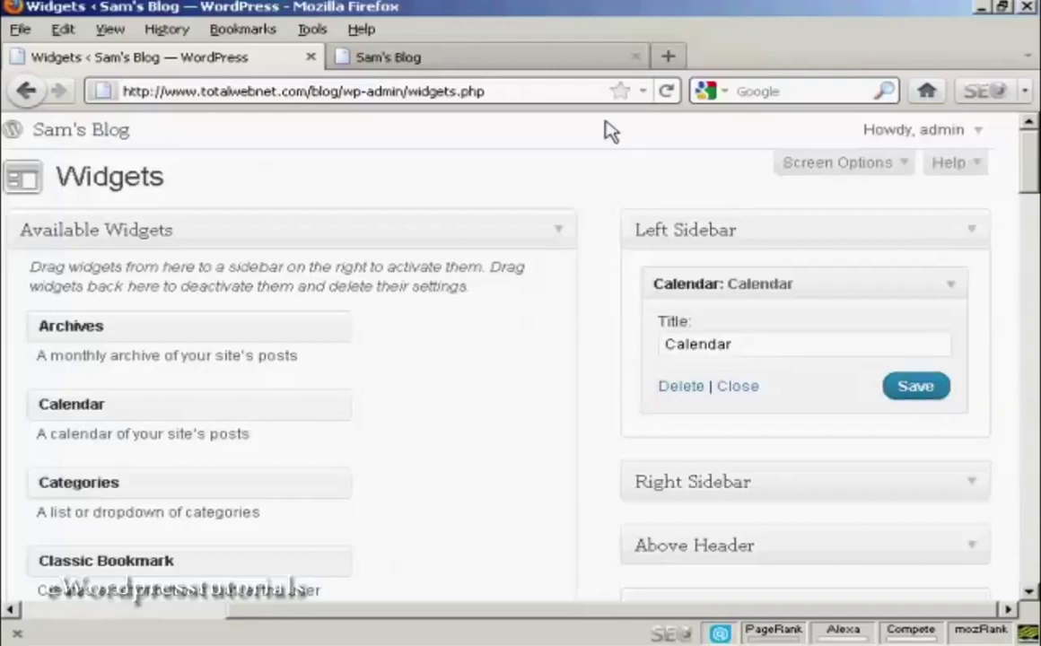
# Reload the blog's front page to check the Calendar widget, and return to the Widgets page.
pyautogui.click(496, 67)
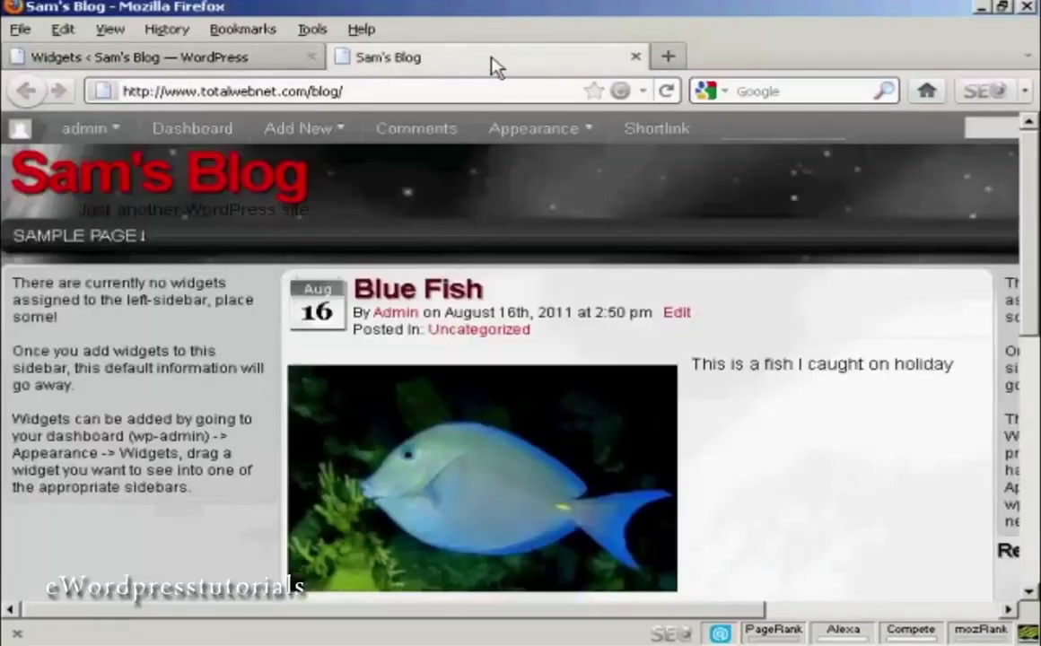
pyautogui.click(667, 93)
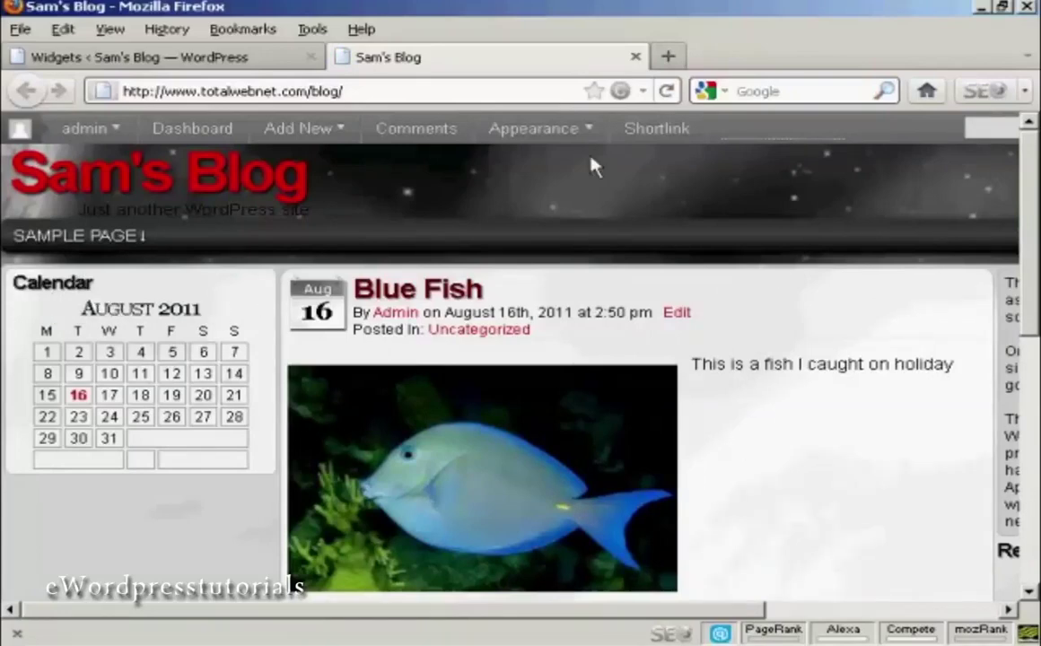
pyautogui.click(209, 65)
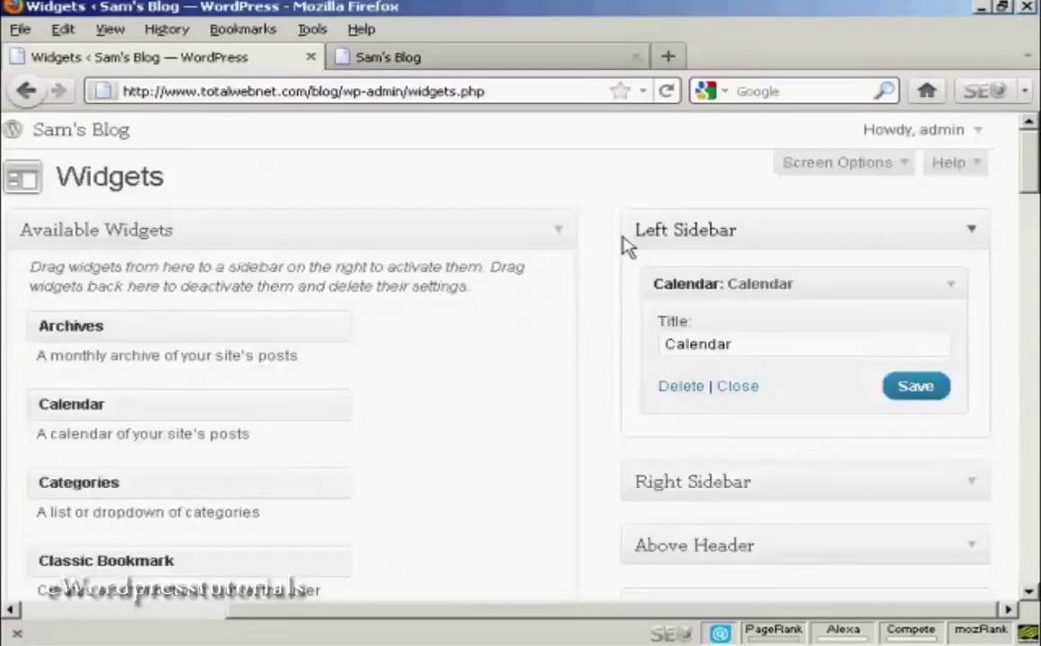
# Add the Classic Bookmark widget below Calendar in the Left Sidebar, title it "Bookmarks" and save it.
pyautogui.moveTo(1017, 163); pyautogui.dragTo(1030, 198)
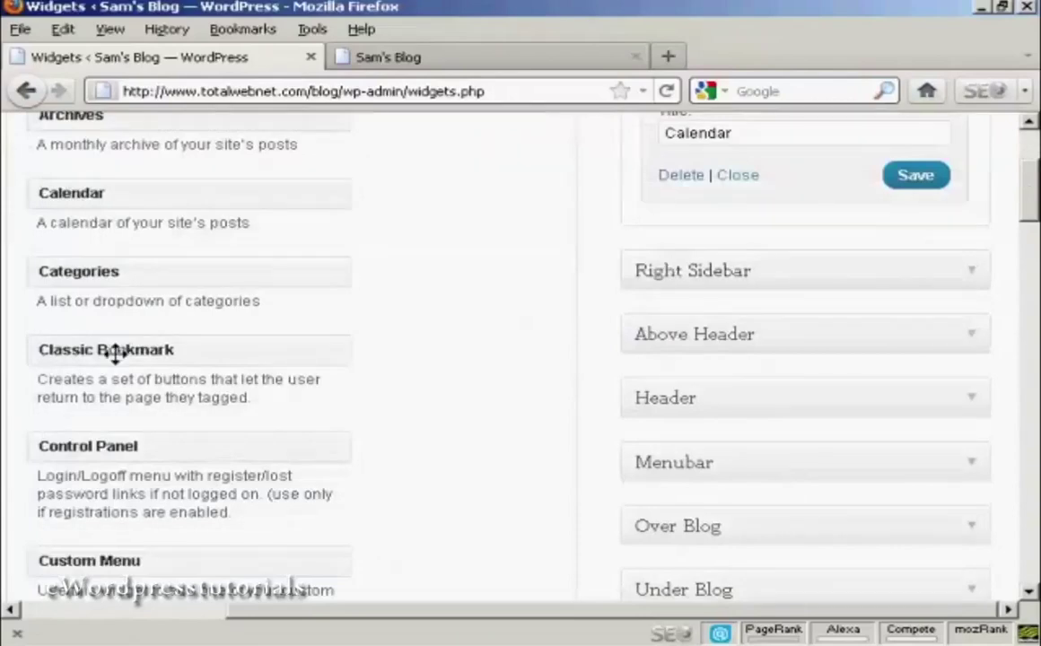
pyautogui.moveTo(115, 350); pyautogui.dragTo(717, 195)
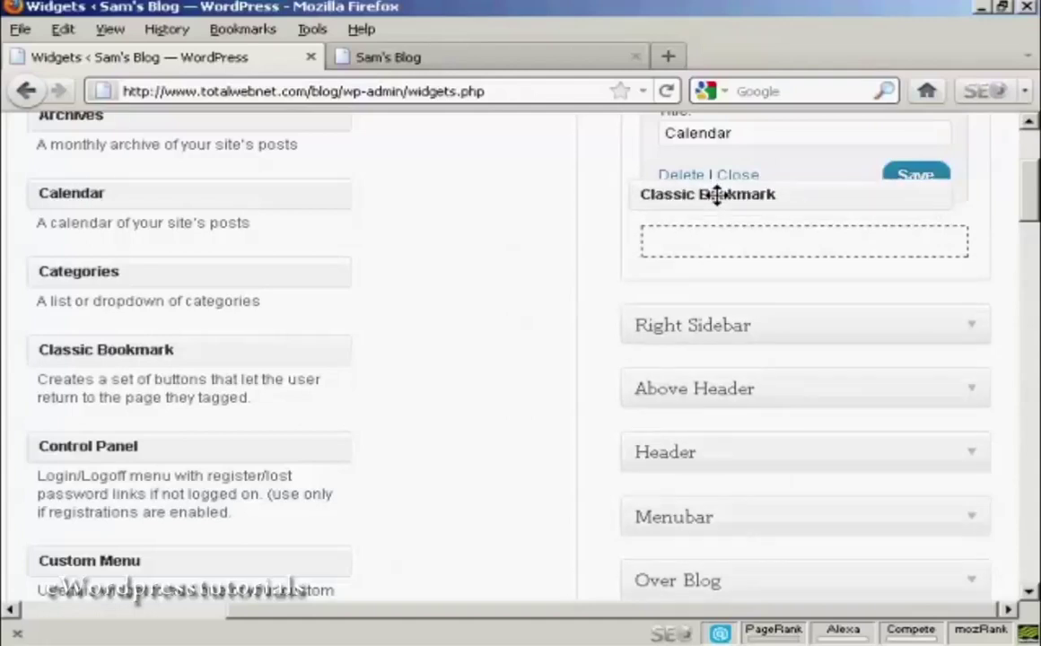
pyautogui.moveTo(716, 196); pyautogui.dragTo(716, 203)
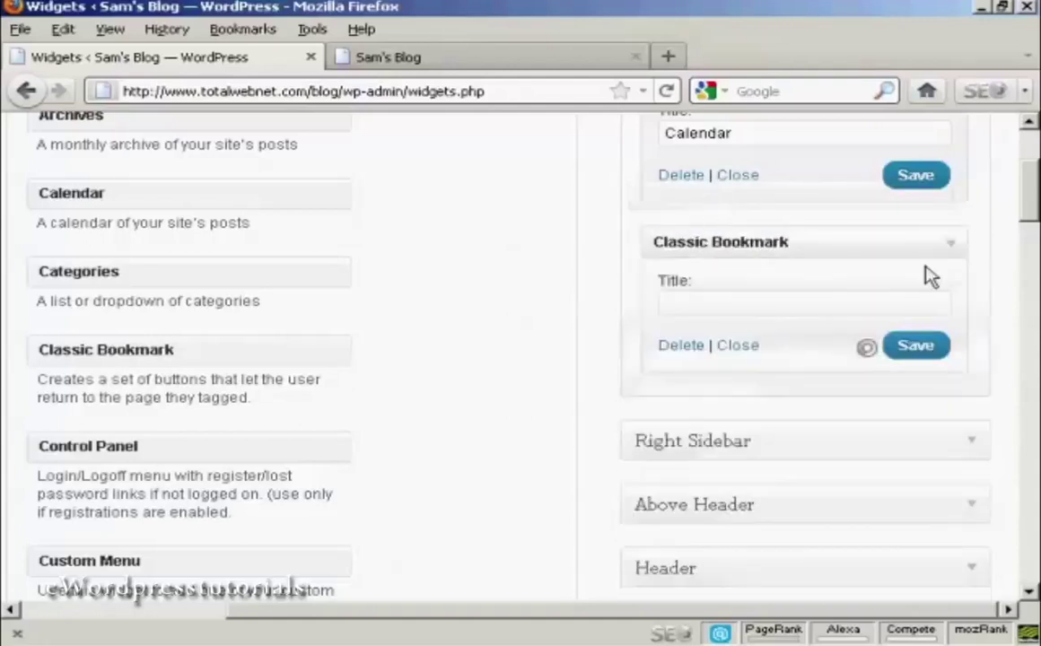
pyautogui.click(700, 305)
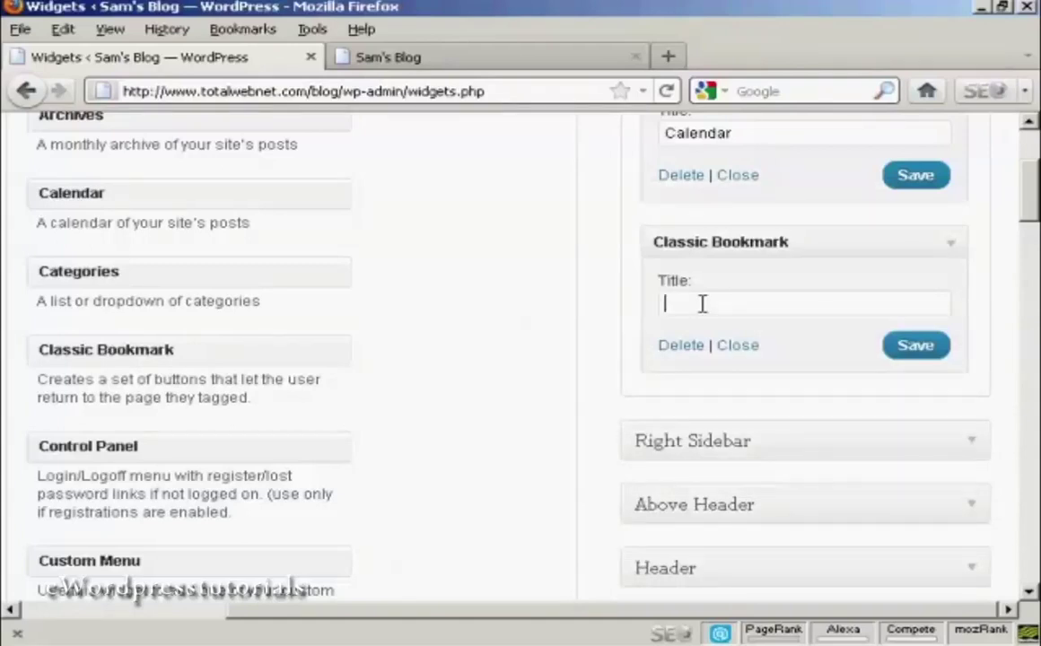
pyautogui.write('Bookmarks')
pyautogui.click(922, 348)
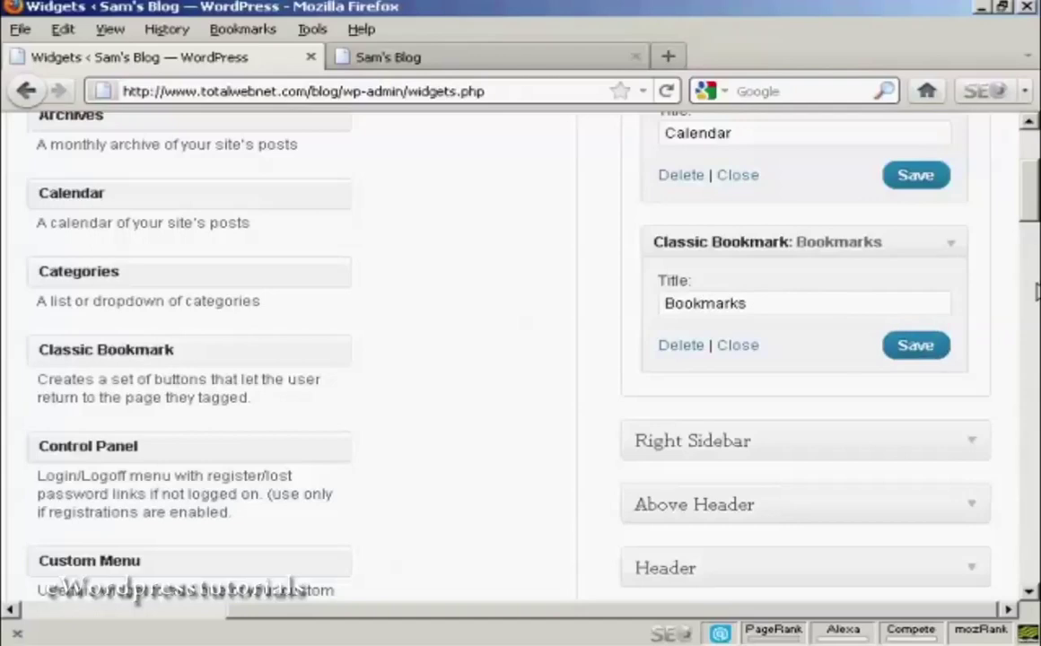
# Add the Google Translator widget between Calendar and Classic Bookmark in the Left Sidebar and save it without a title.
pyautogui.moveTo(1034, 191); pyautogui.dragTo(1034, 269)
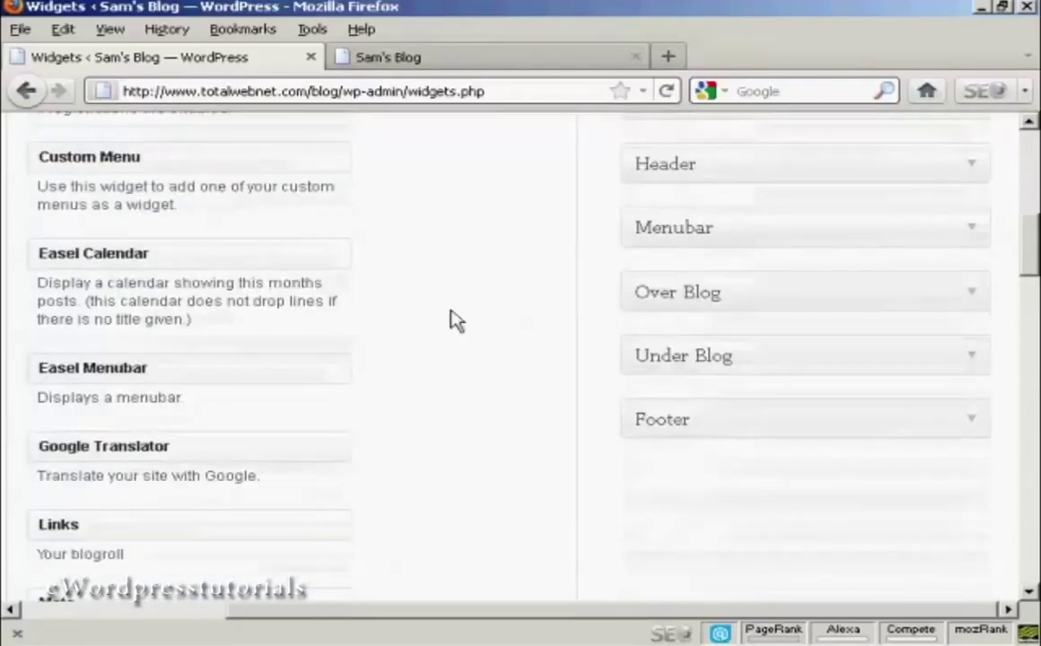
pyautogui.moveTo(106, 452); pyautogui.dragTo(742, 234)
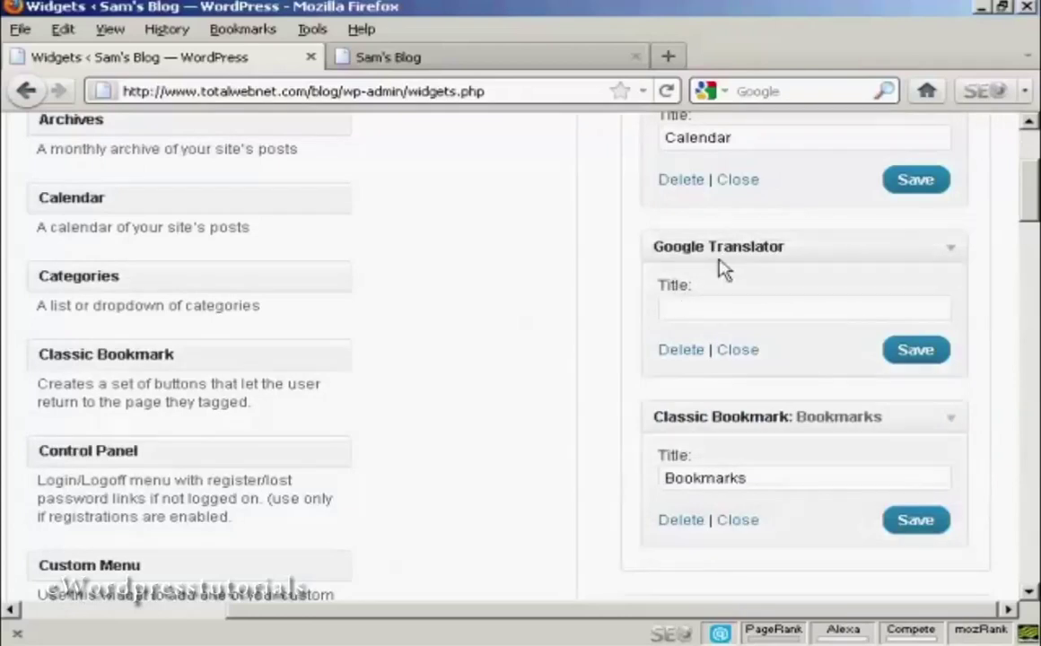
pyautogui.click(914, 353)
# Reload the blog's front page to check the Google Translator and Bookmarks widgets, and return to the Widgets page.
pyautogui.click(508, 63)
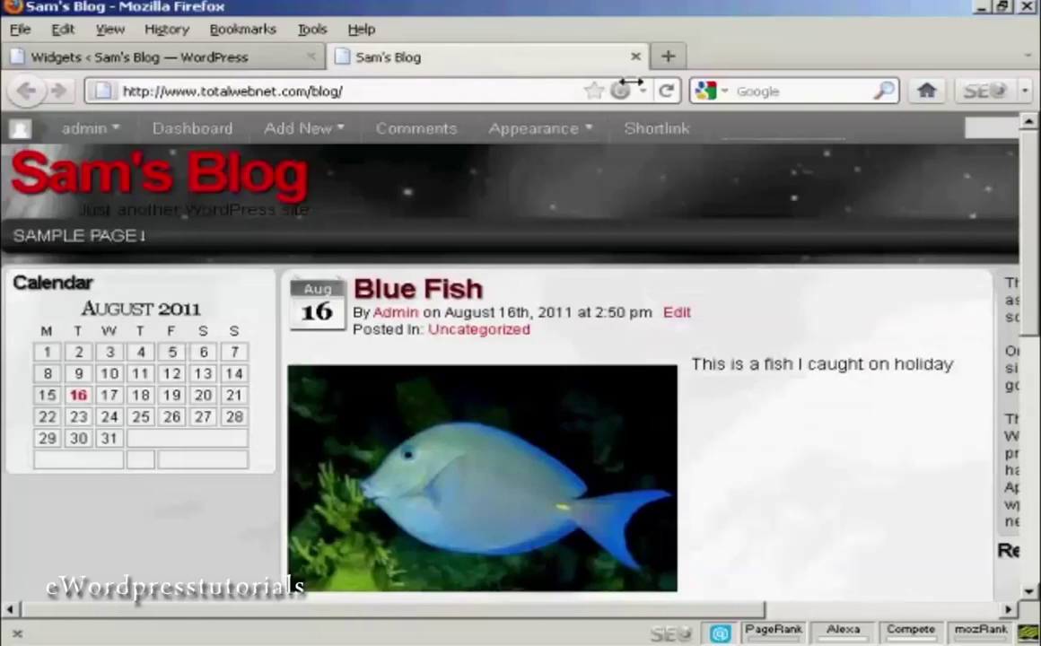
pyautogui.click(666, 91)
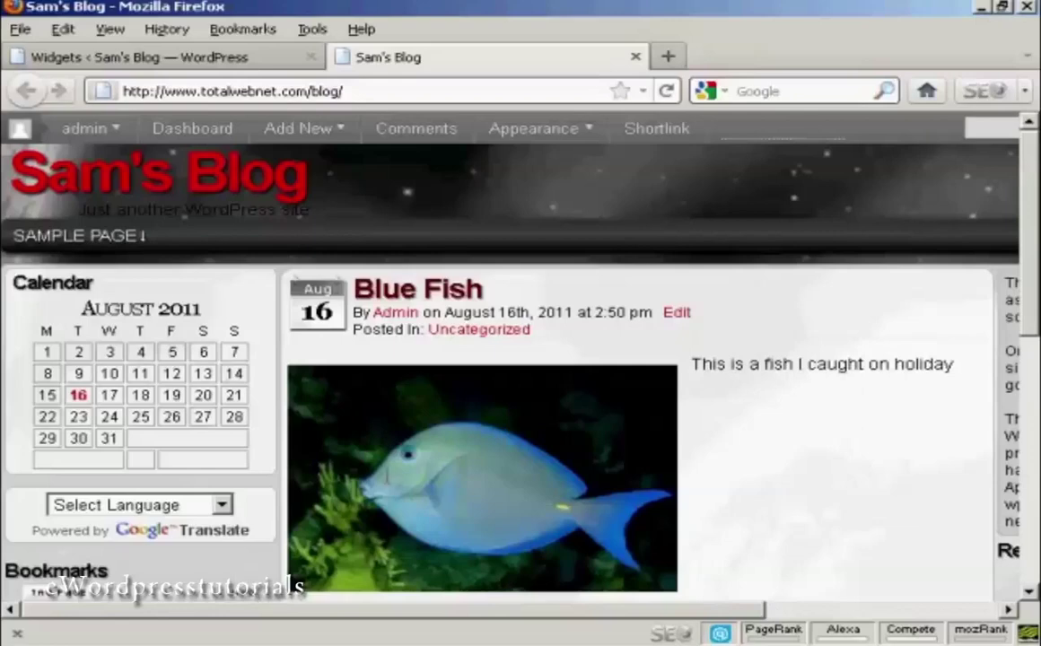
pyautogui.click(206, 57)
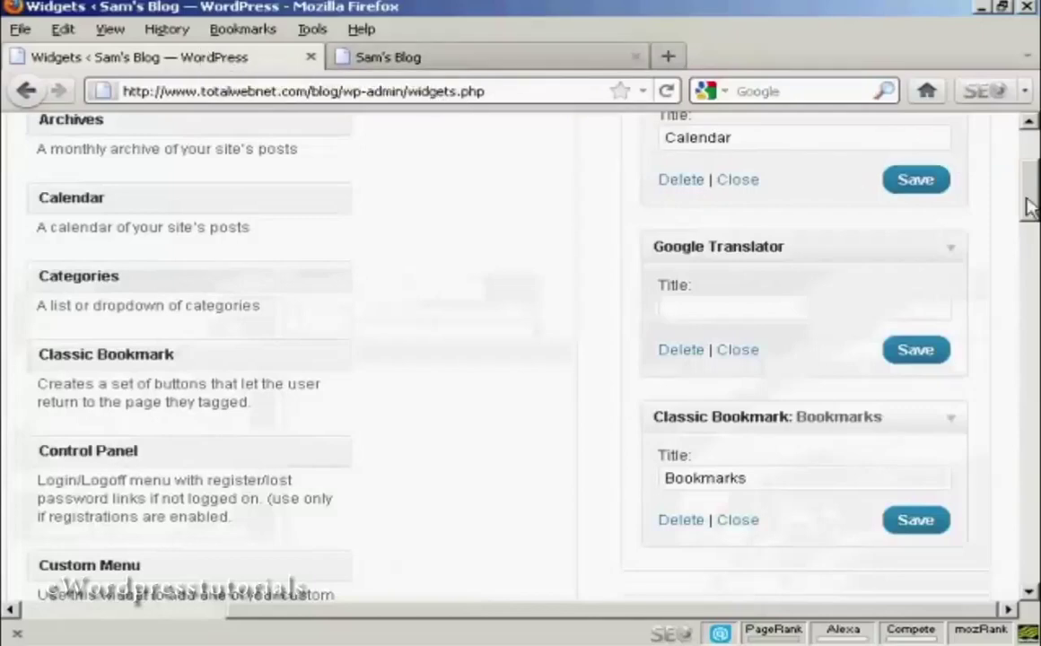
# Collapse the three Left Sidebar widgets and move Classic Bookmark between Calendar and Google Translator.
pyautogui.moveTo(1029, 207); pyautogui.dragTo(1030, 180)
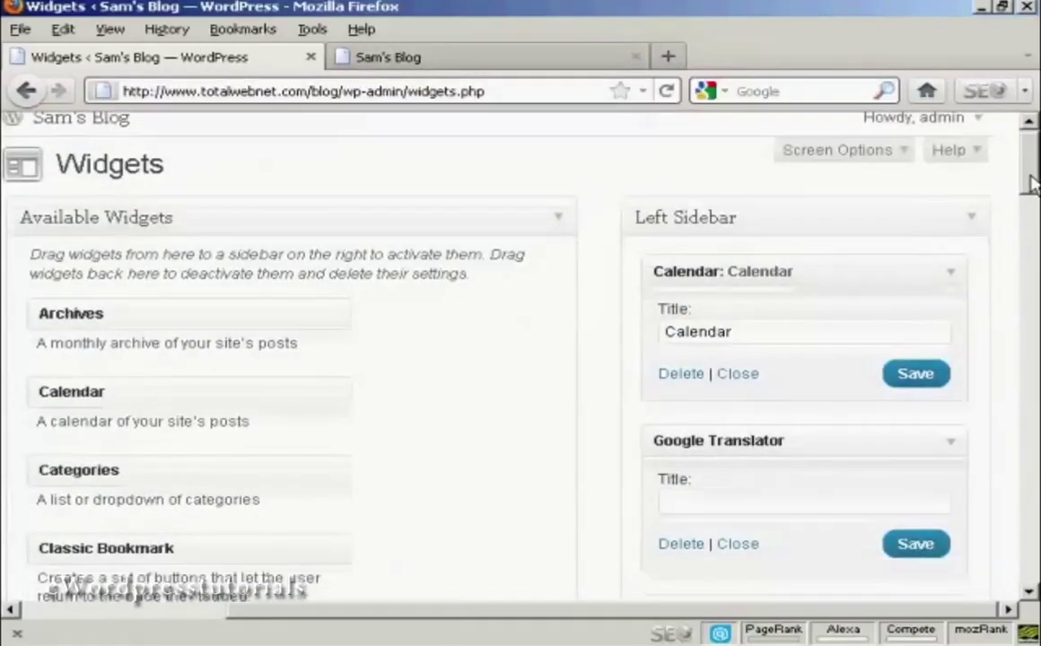
pyautogui.click(954, 275)
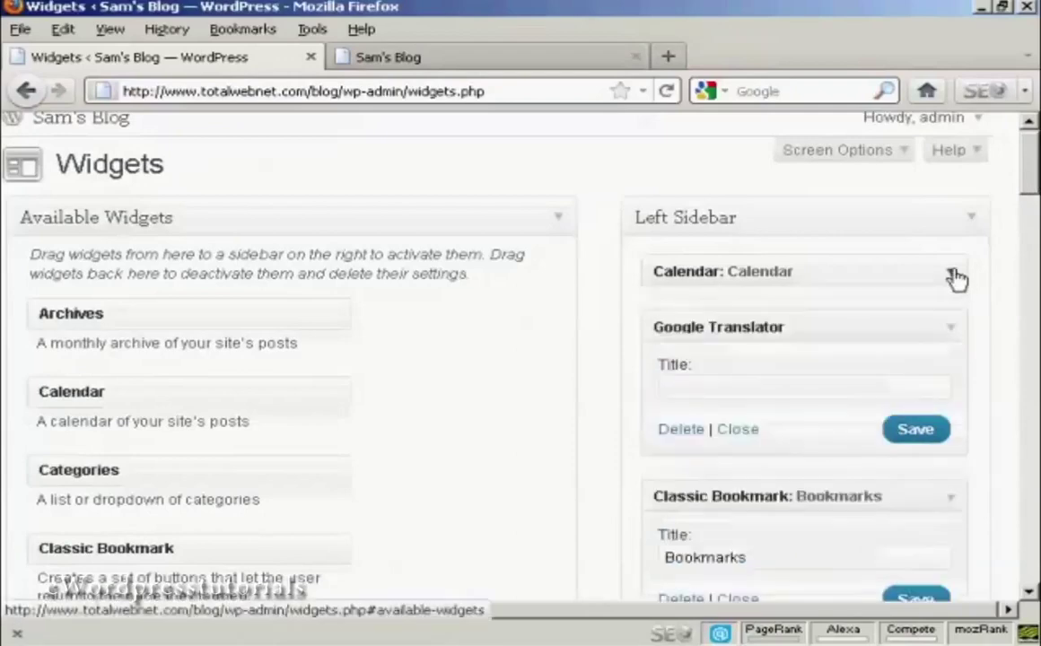
pyautogui.click(951, 334)
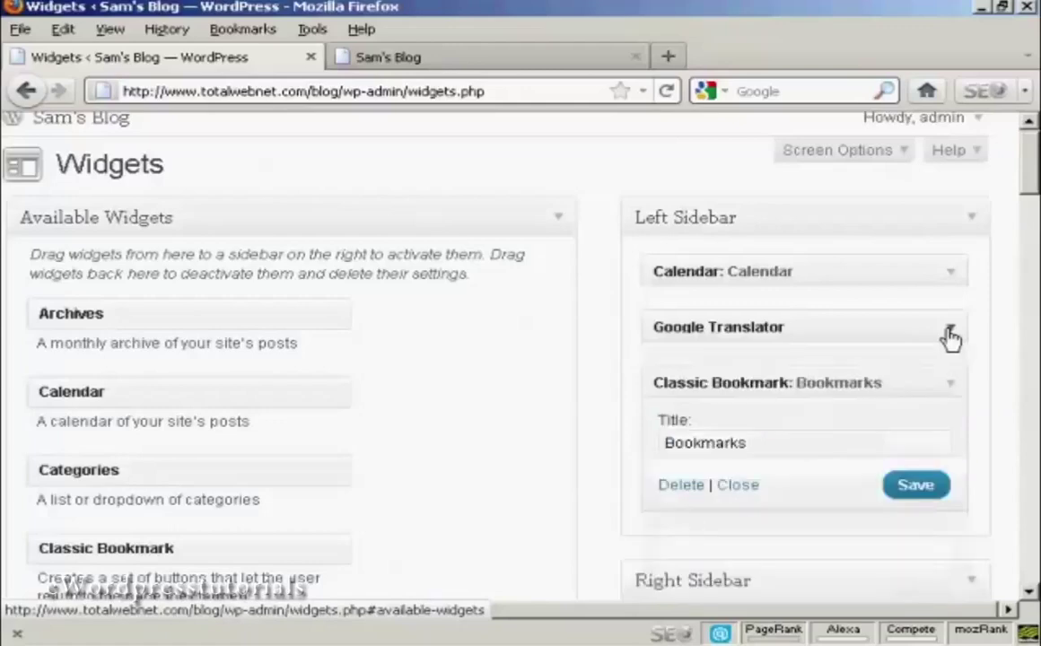
pyautogui.click(949, 390)
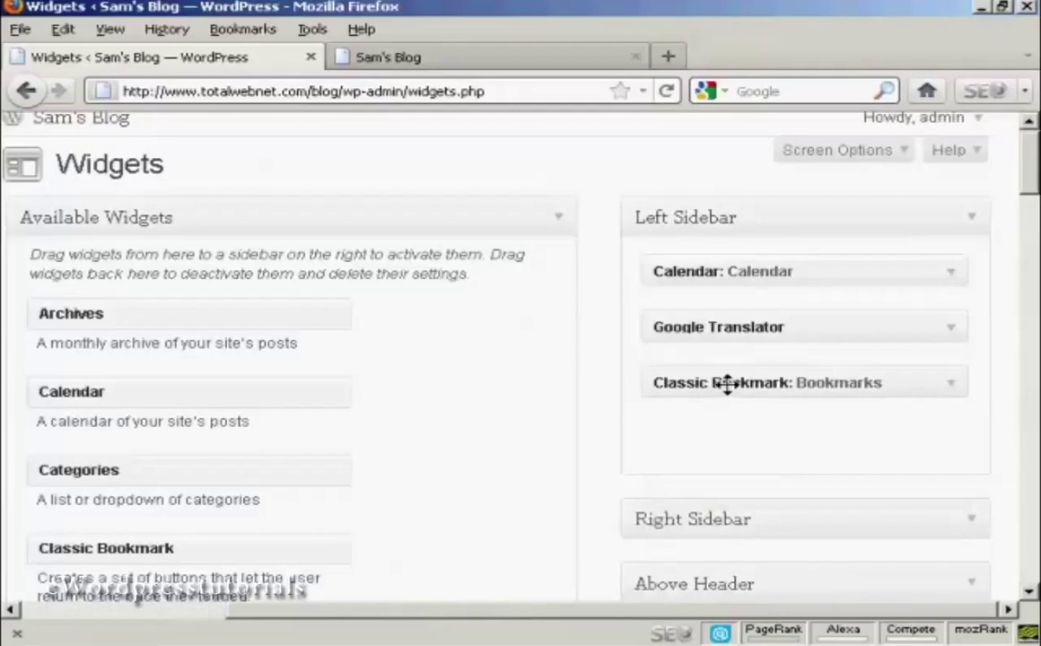
pyautogui.moveTo(725, 382); pyautogui.dragTo(734, 308)
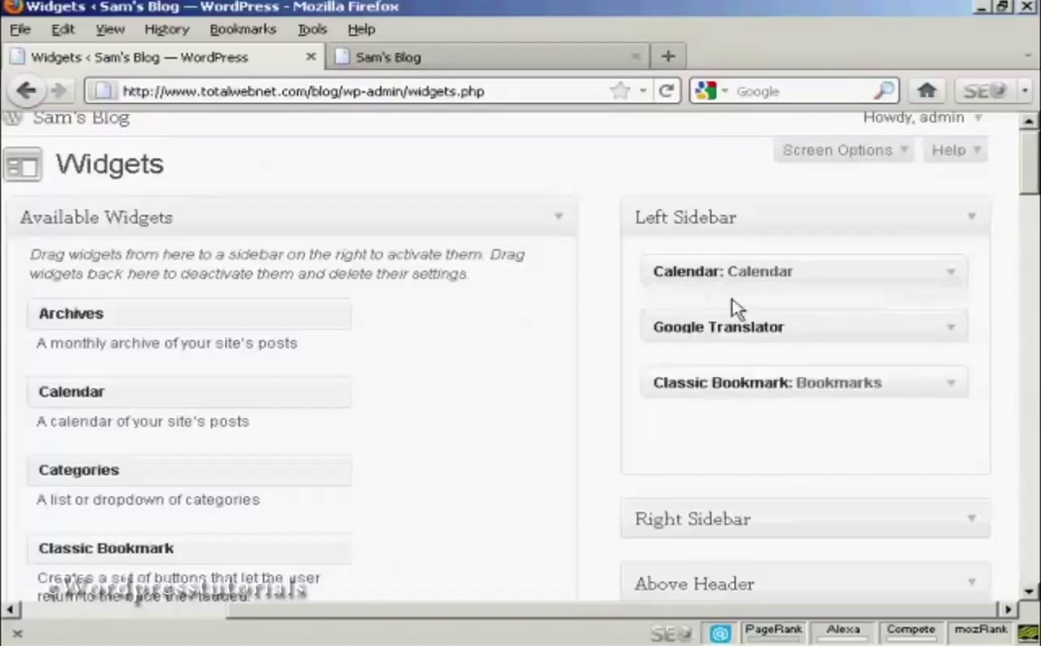
pyautogui.moveTo(743, 386); pyautogui.dragTo(734, 306)
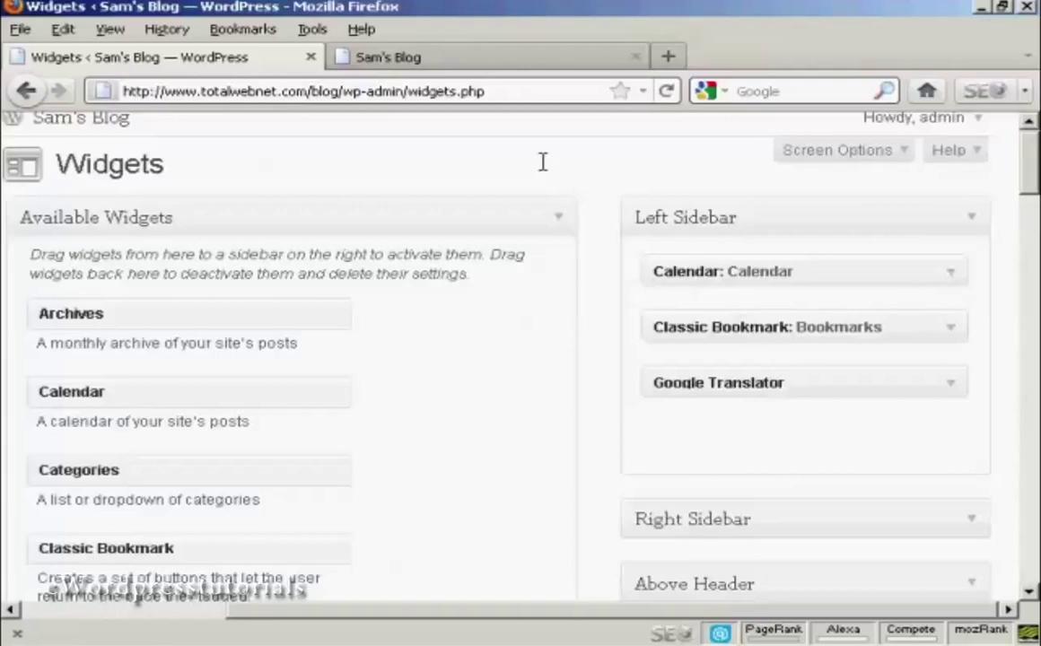
# Reload the blog's front page to check the new widget order, and return to the Widgets page.
pyautogui.click(588, 65)
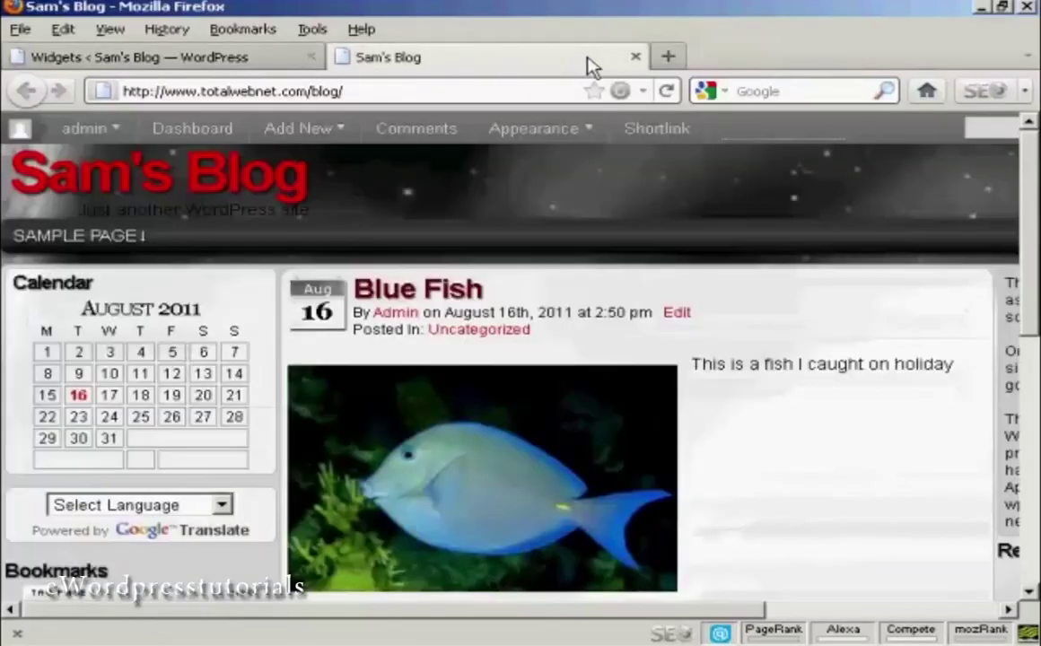
pyautogui.click(666, 92)
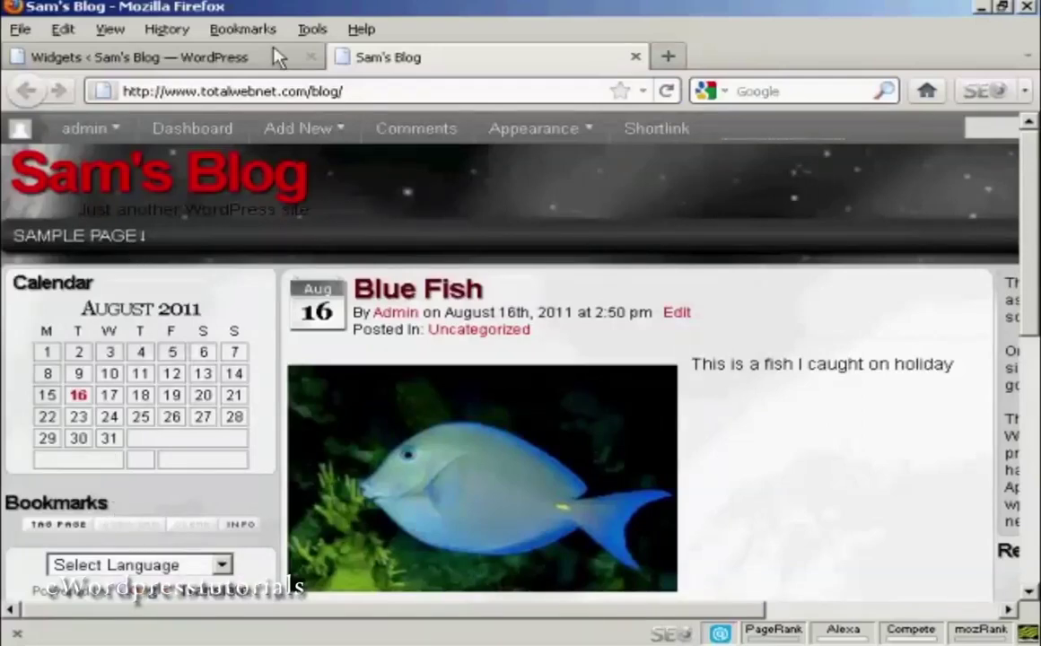
pyautogui.click(225, 62)
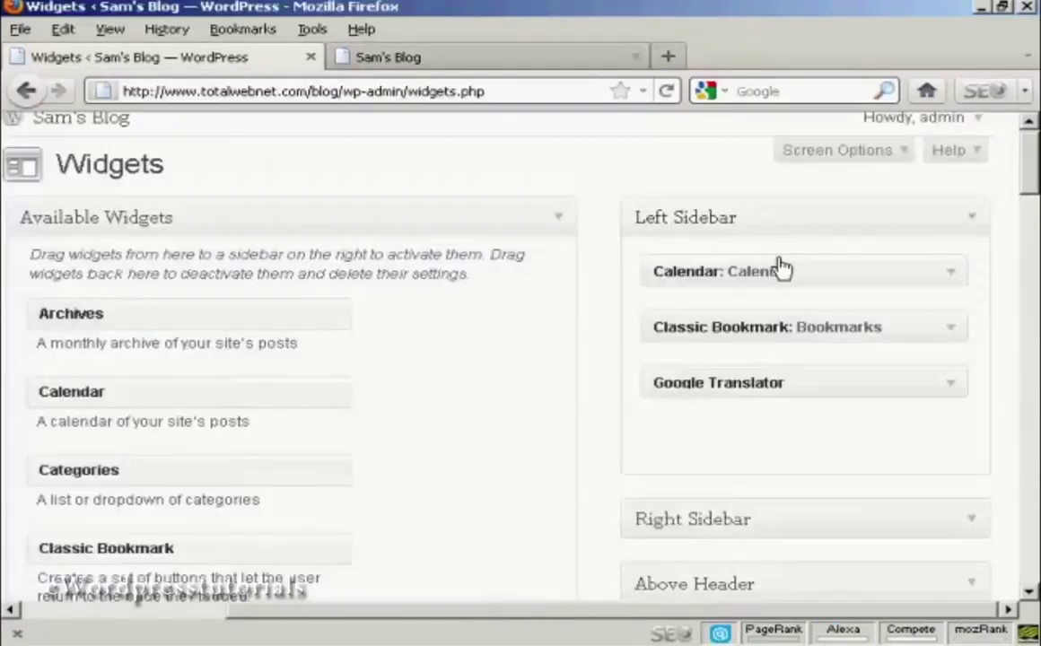
# Expand the Google Translator widget in the Left Sidebar and delete it.
pyautogui.click(954, 385)
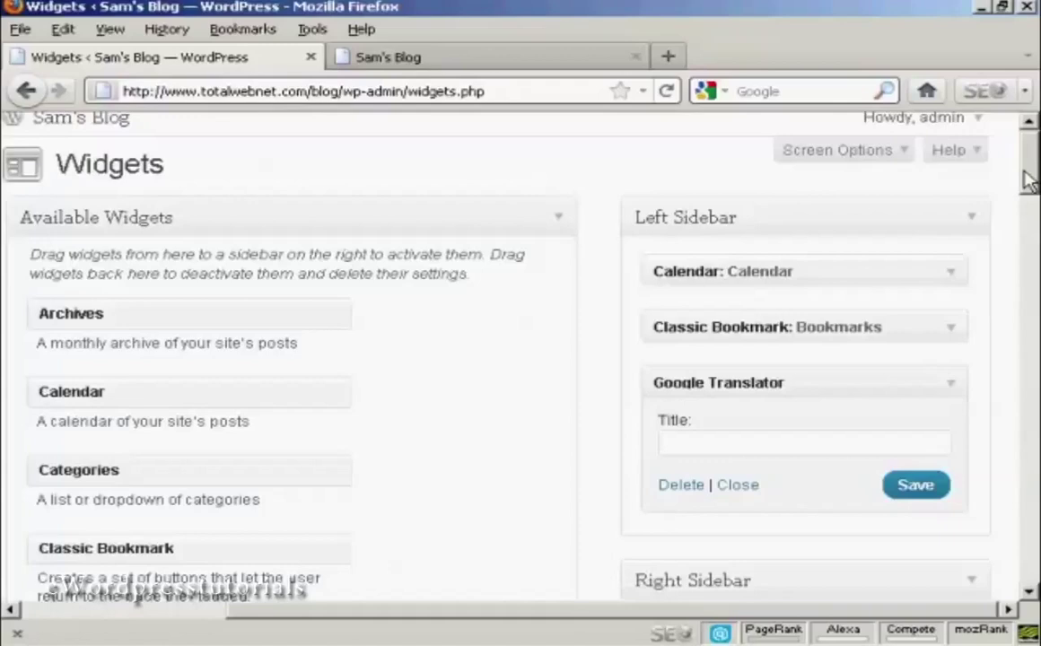
pyautogui.moveTo(1030, 180); pyautogui.dragTo(1030, 191)
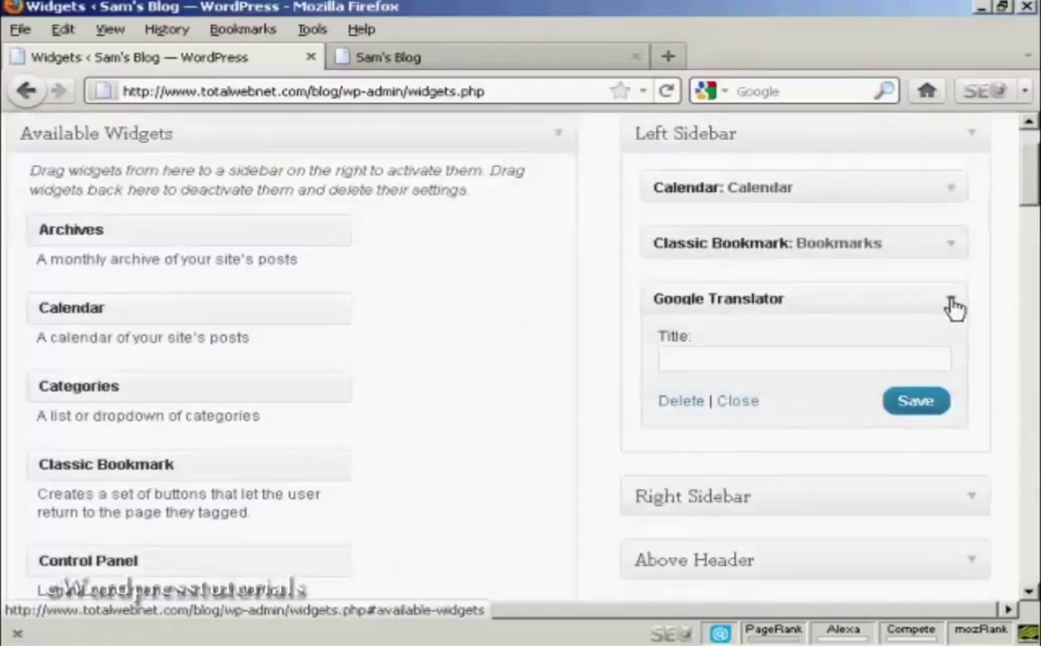
pyautogui.click(683, 405)
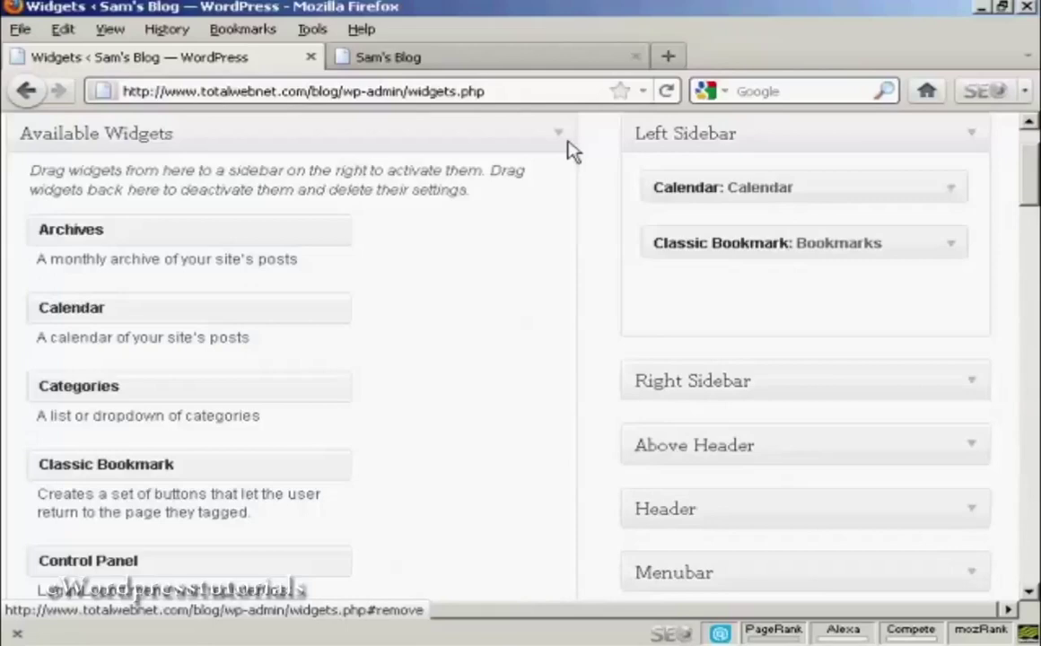
# Reload the blog's front page to check the Google Translator removal, and return to the Widgets page.
pyautogui.click(504, 61)
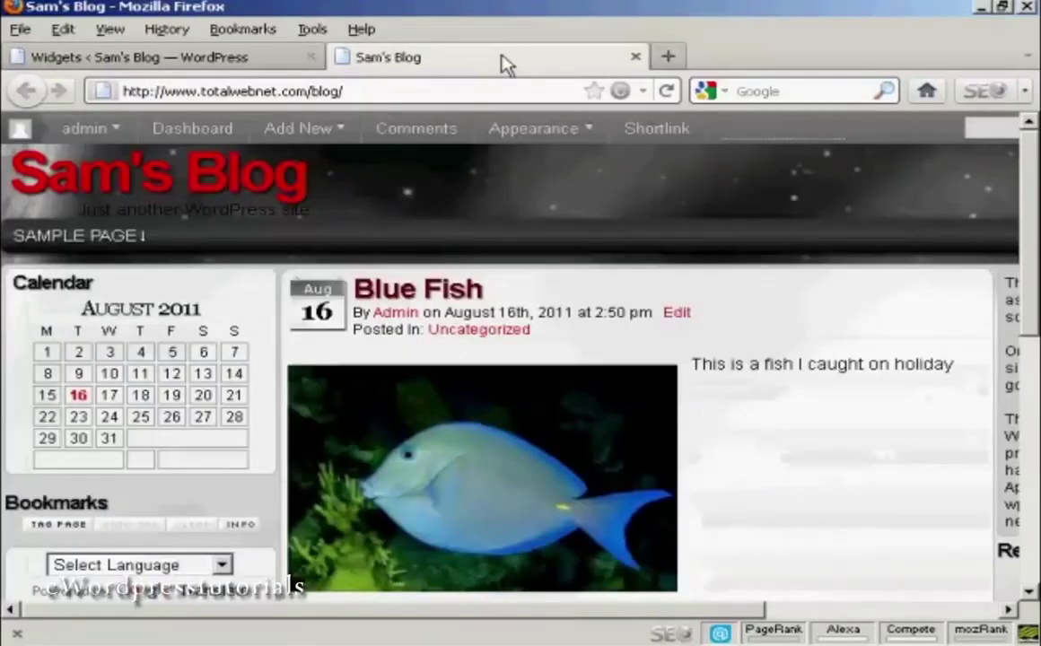
pyautogui.click(668, 92)
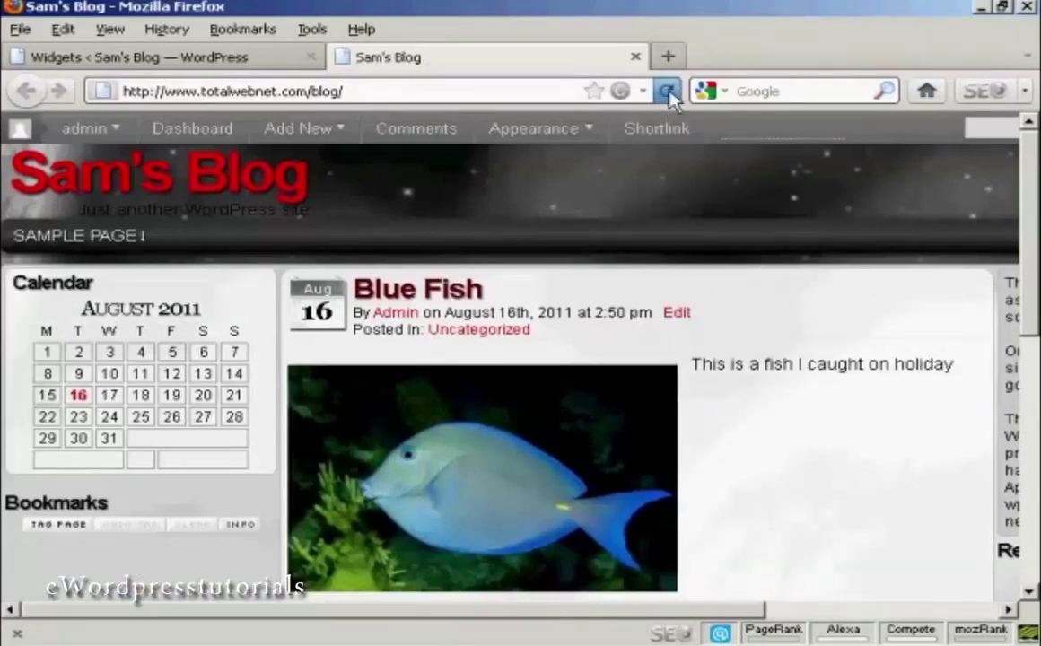
pyautogui.scroll(-2, 1034, 211)
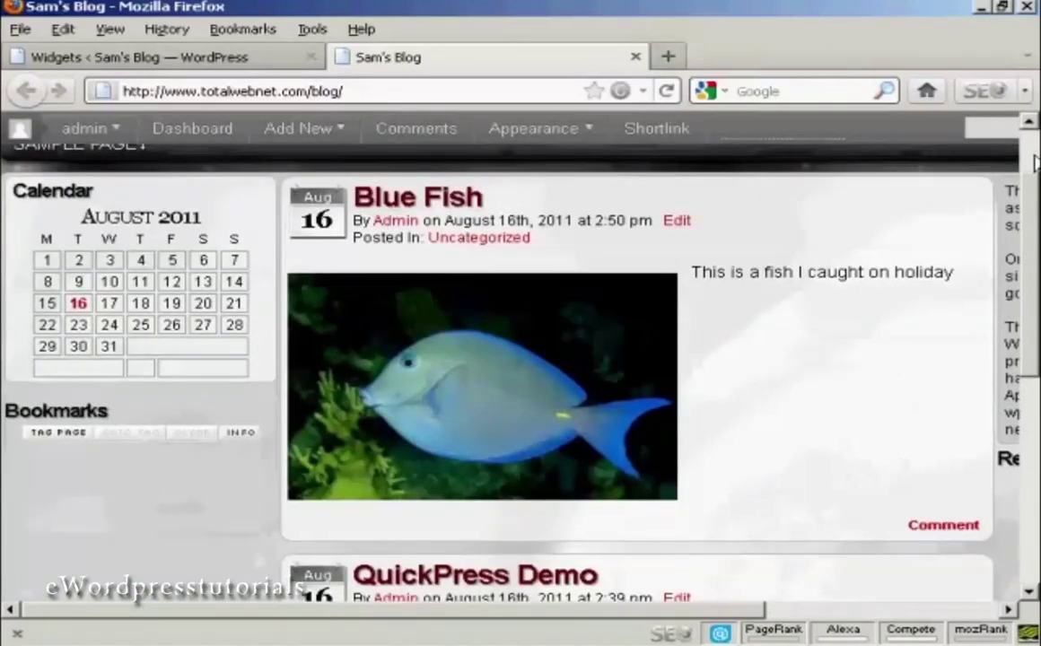
pyautogui.scroll(2, 940, 148)
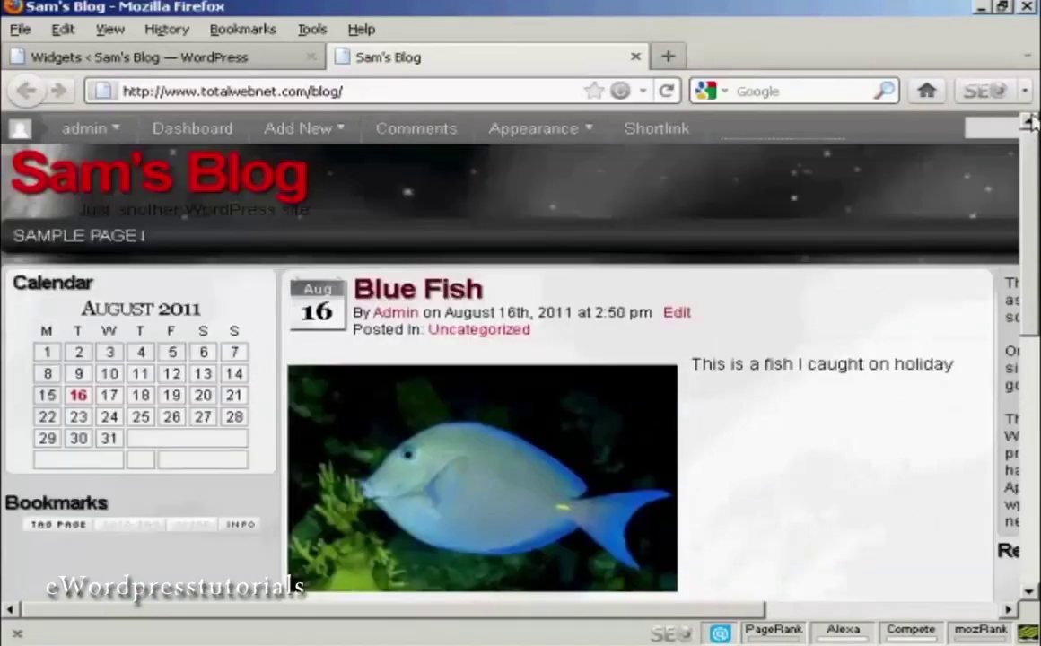
pyautogui.click(174, 61)
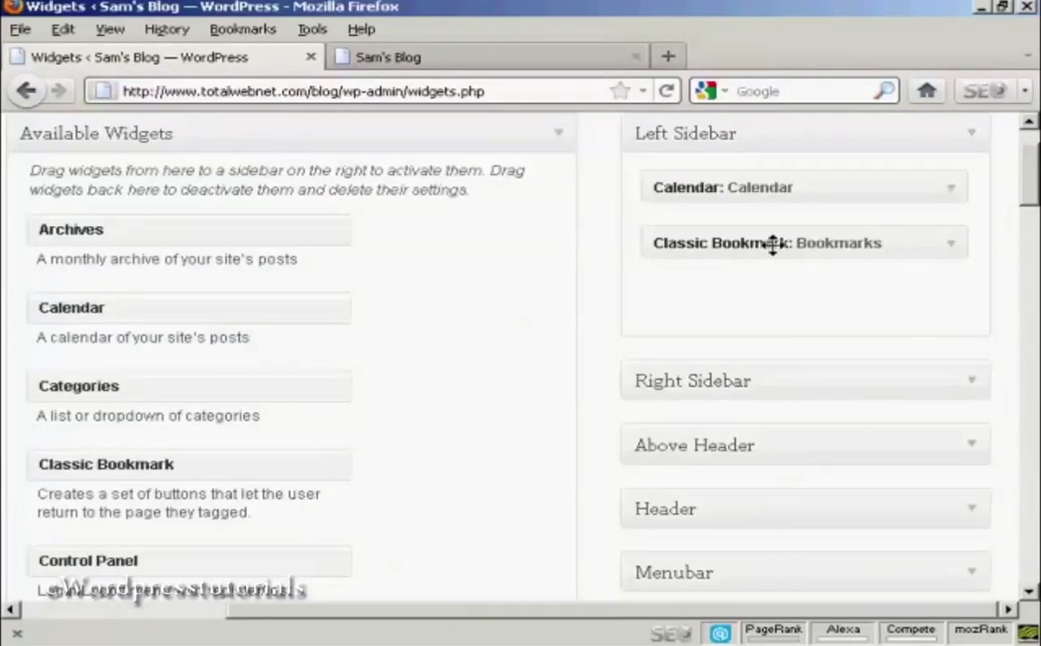
# Move Classic Bookmark from the Left Sidebar back to Available Widgets, and check the removal on the reloaded front page.
pyautogui.moveTo(760, 245); pyautogui.dragTo(206, 296)
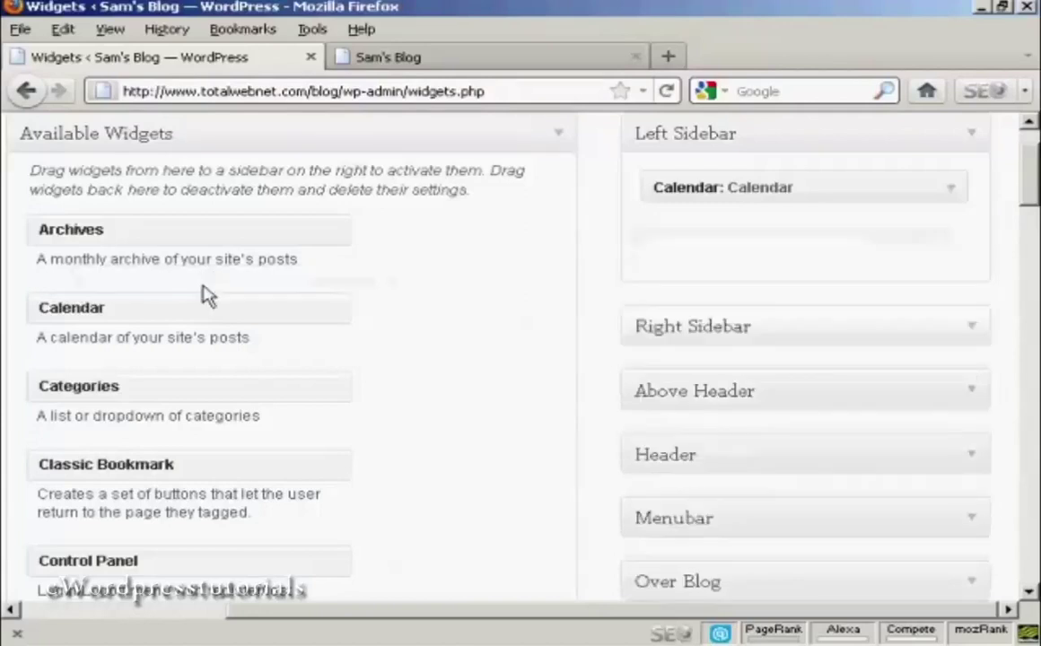
pyautogui.click(513, 64)
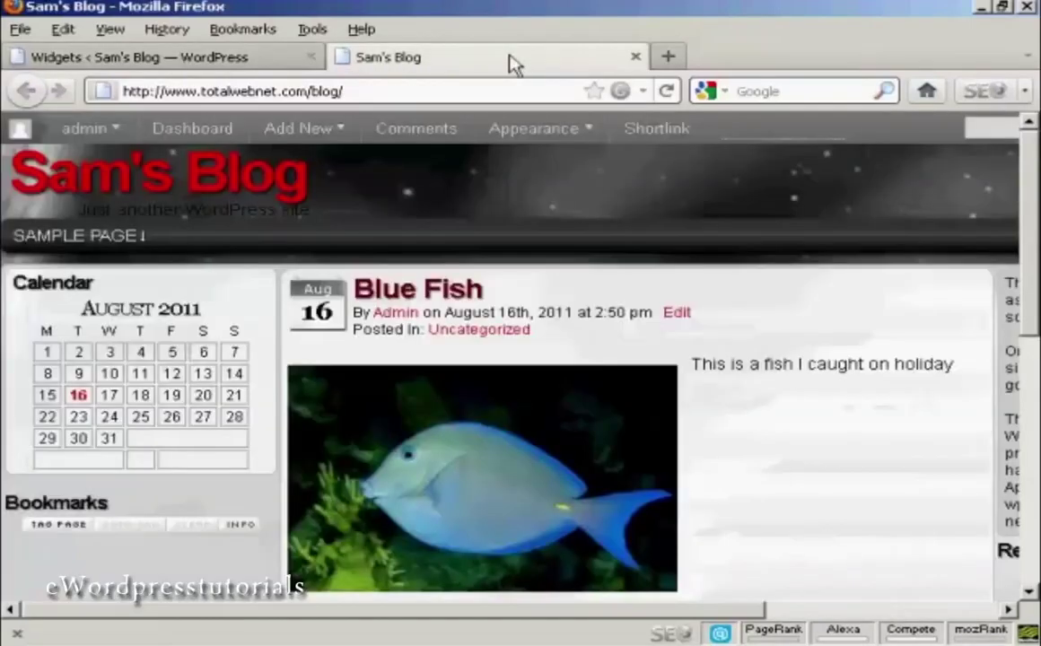
pyautogui.click(666, 92)
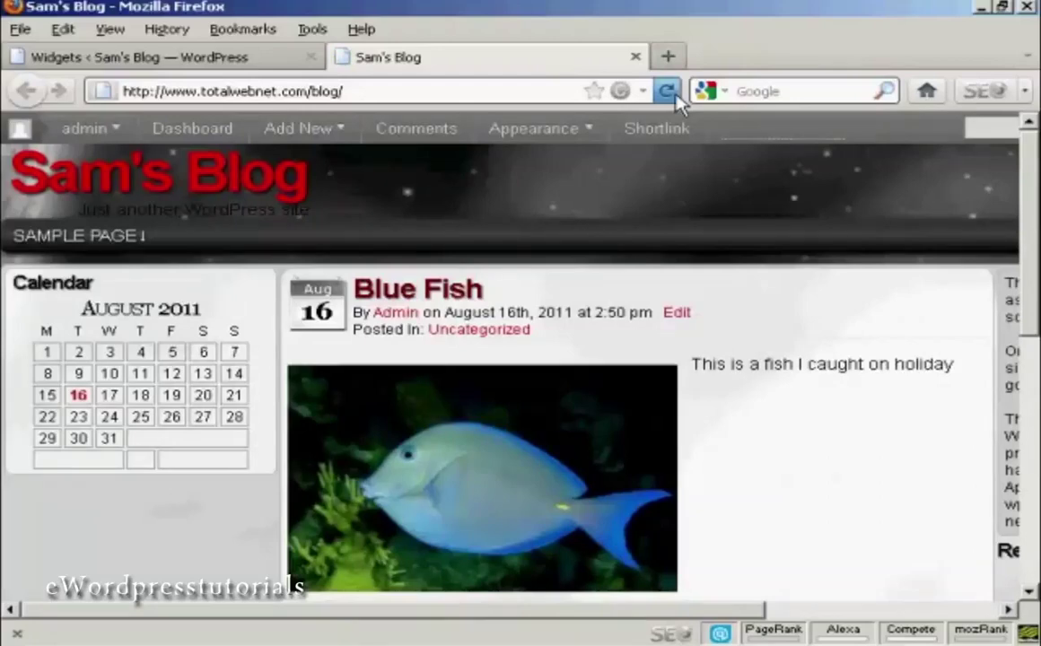
pyautogui.click(196, 65)
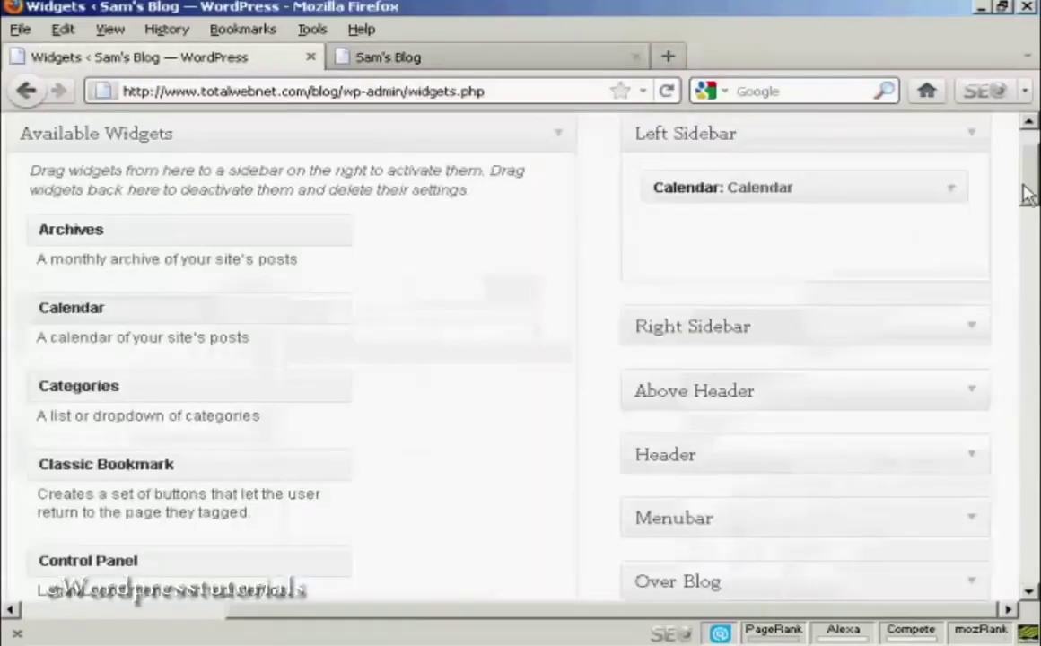
# Collapse the Left Sidebar, add the Archives widget to the Right Sidebar with Display as dropdown enabled, and save it without a title.
pyautogui.click(970, 139)
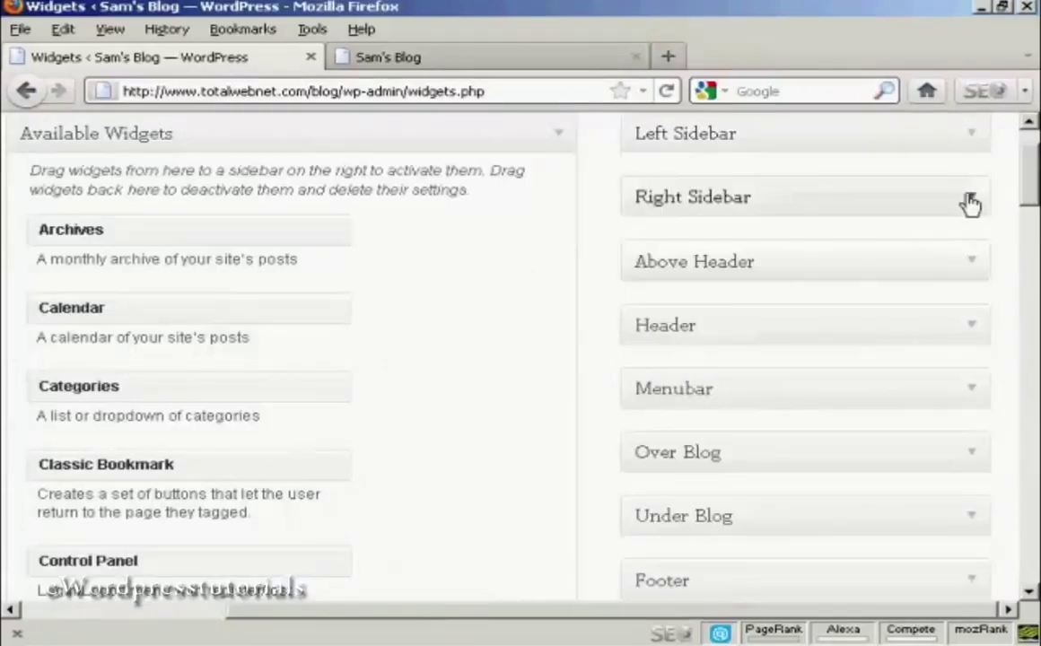
pyautogui.click(972, 199)
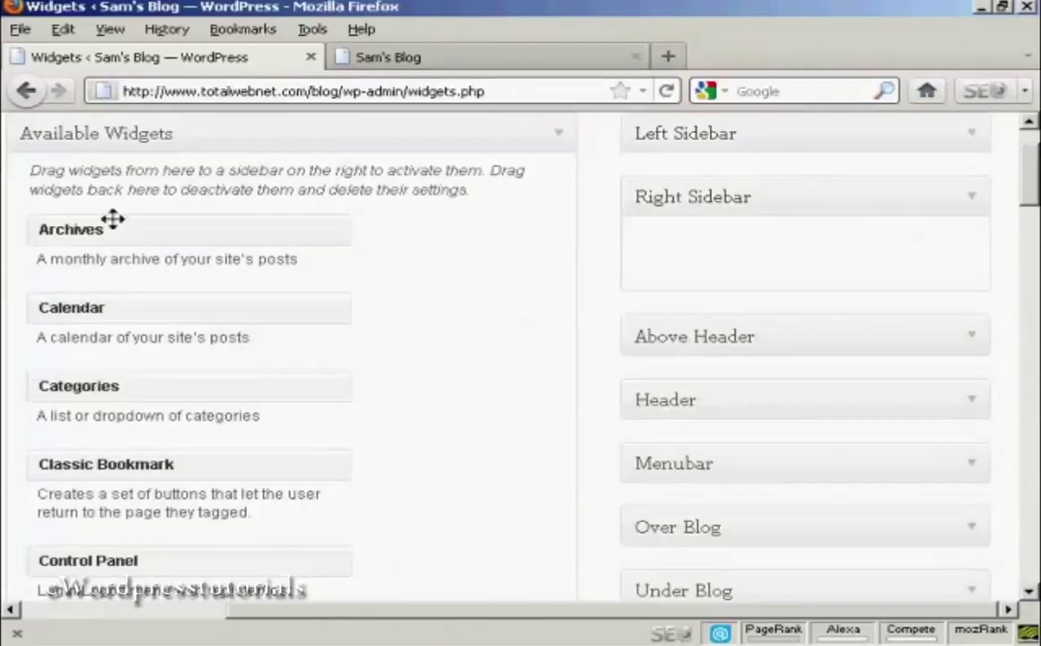
pyautogui.moveTo(258, 237); pyautogui.dragTo(795, 240)
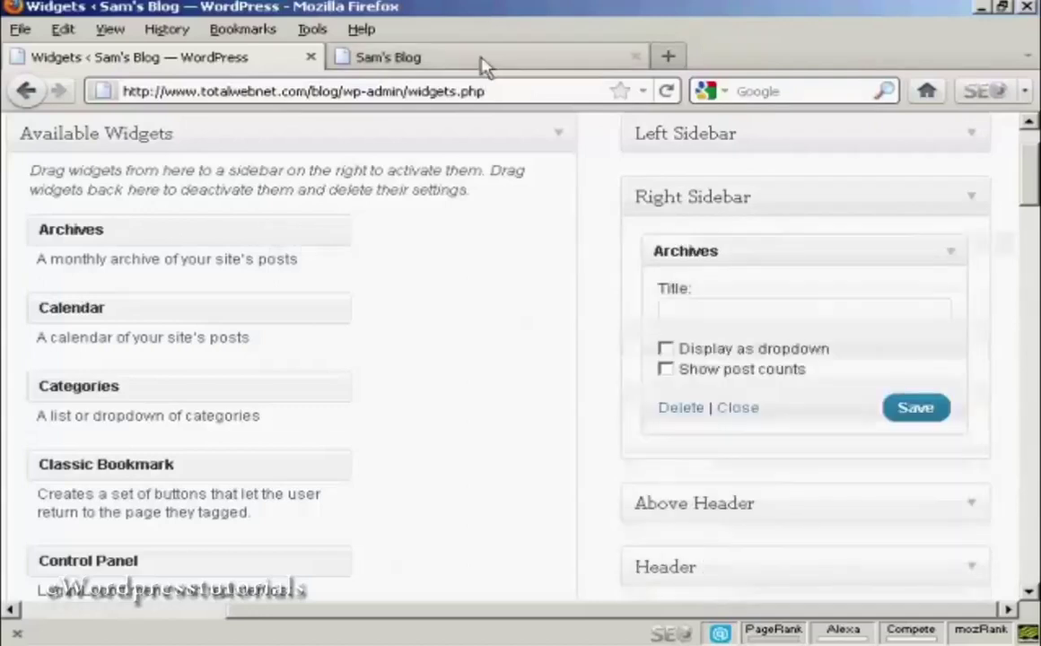
pyautogui.click(665, 350)
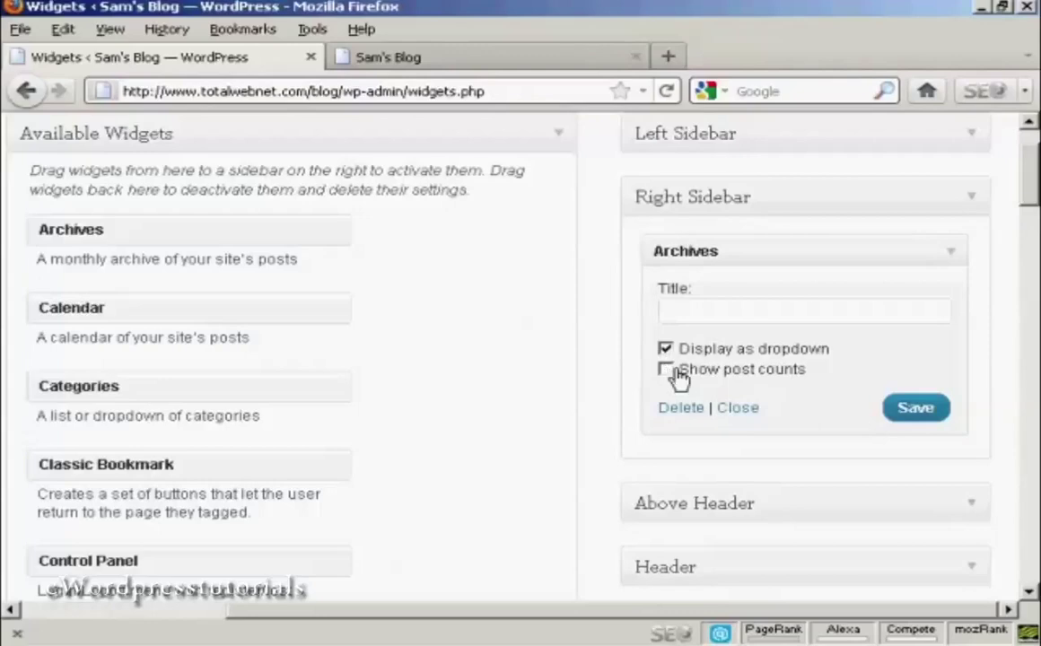
pyautogui.click(916, 411)
# Reload the blog's front page to inspect the Archives widget and its month list, and return to the Widgets page.
pyautogui.click(470, 57)
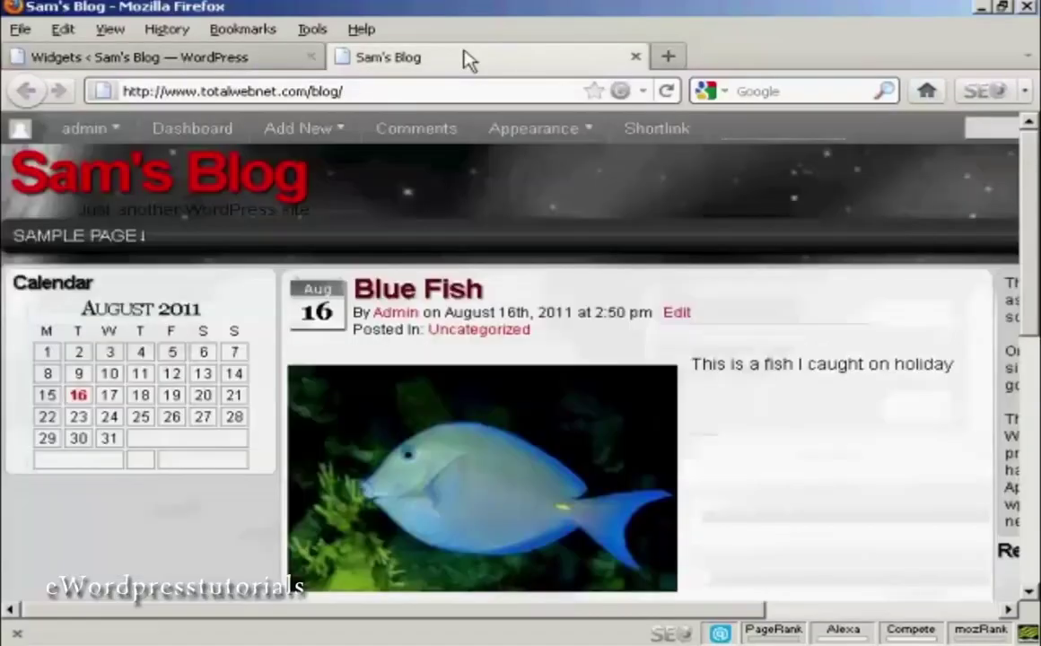
pyautogui.click(667, 94)
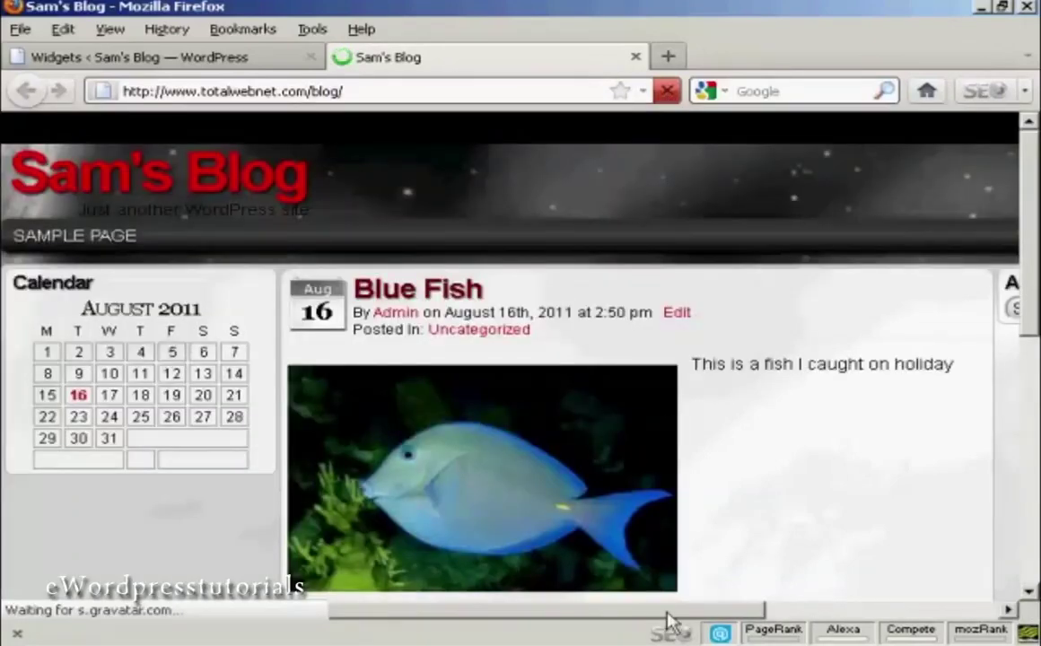
pyautogui.moveTo(709, 614); pyautogui.dragTo(954, 633)
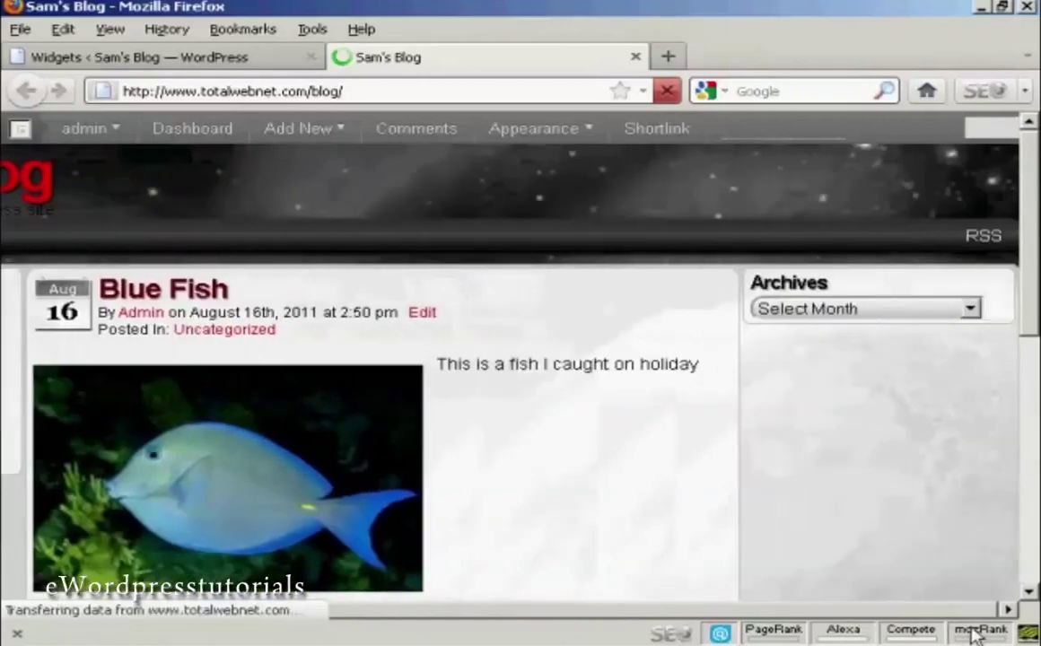
pyautogui.click(973, 310)
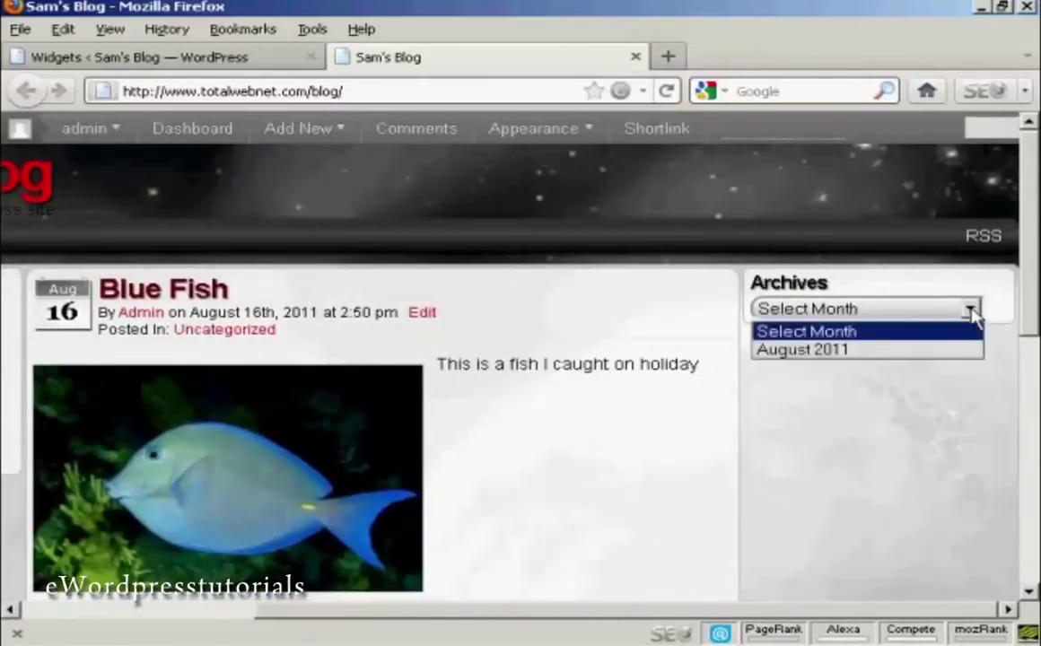
pyautogui.click(972, 310)
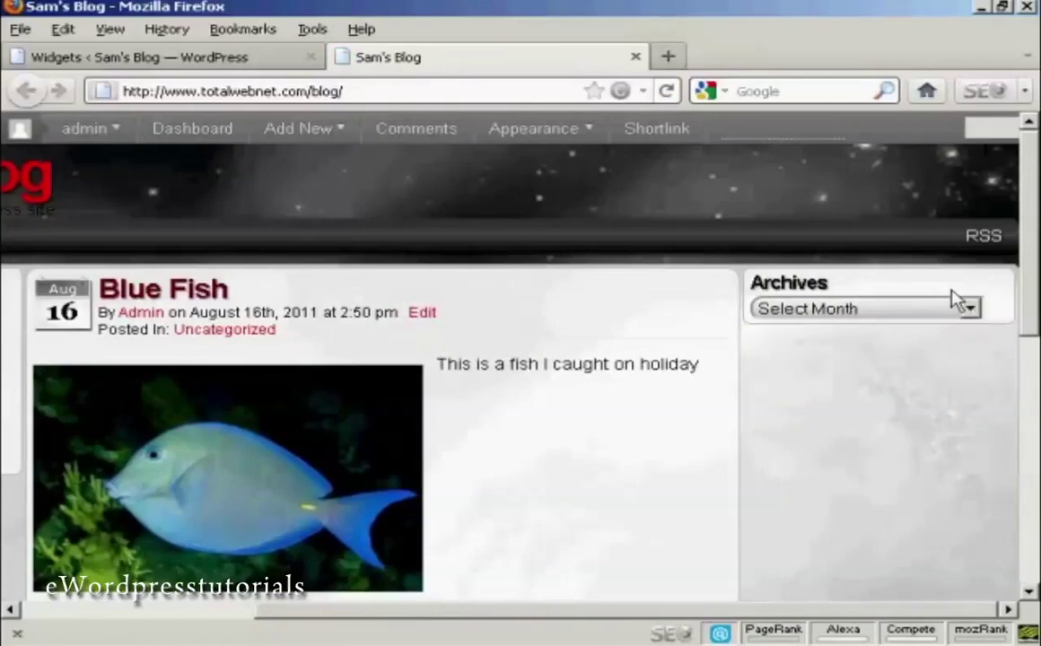
pyautogui.click(232, 59)
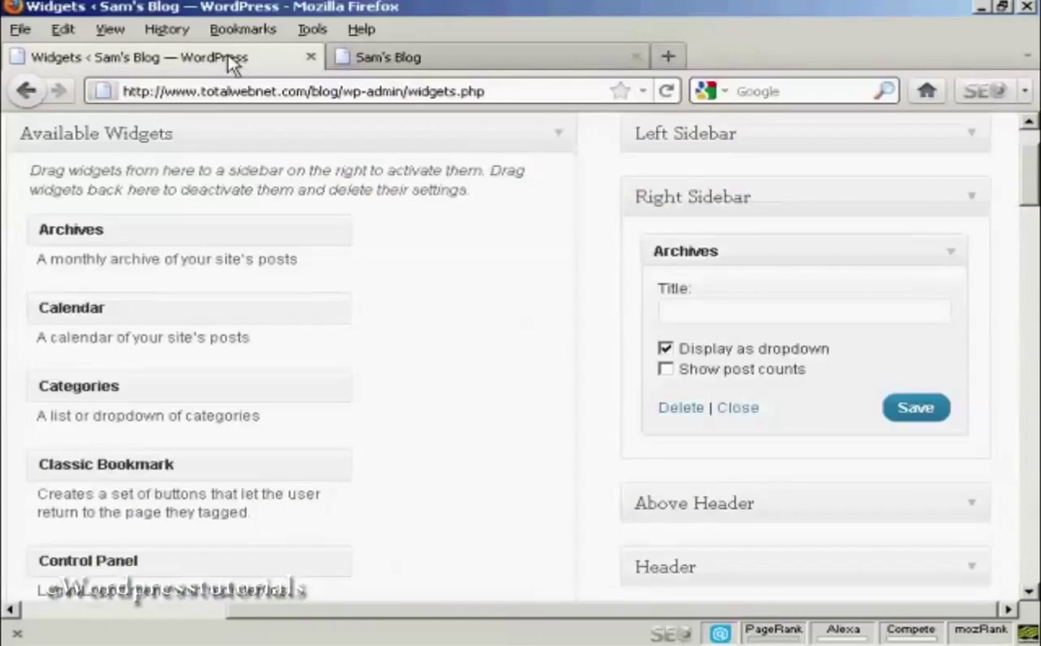